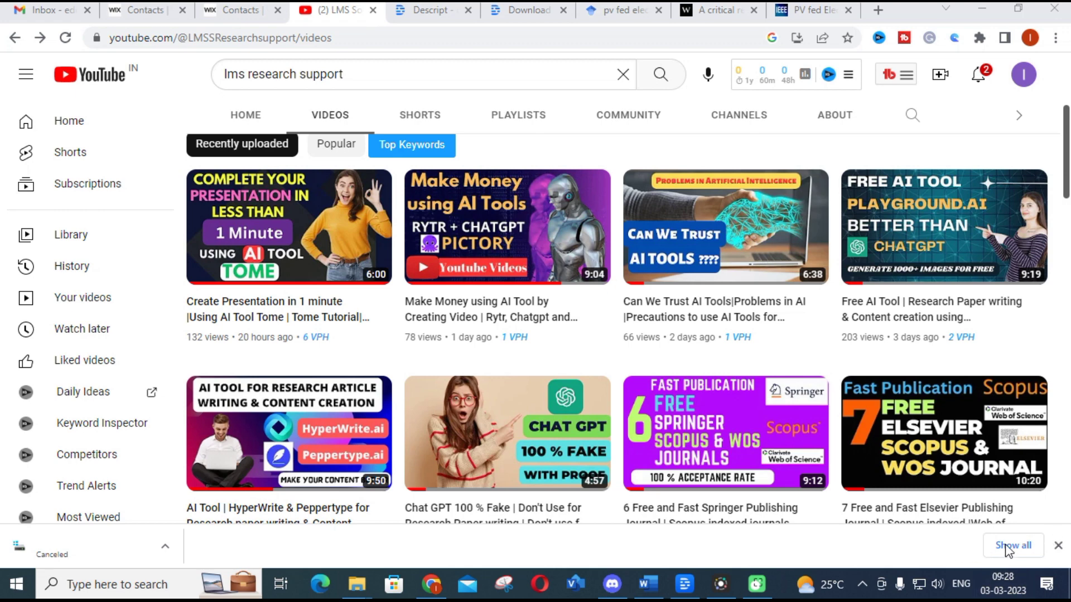
key(ctrl+6)
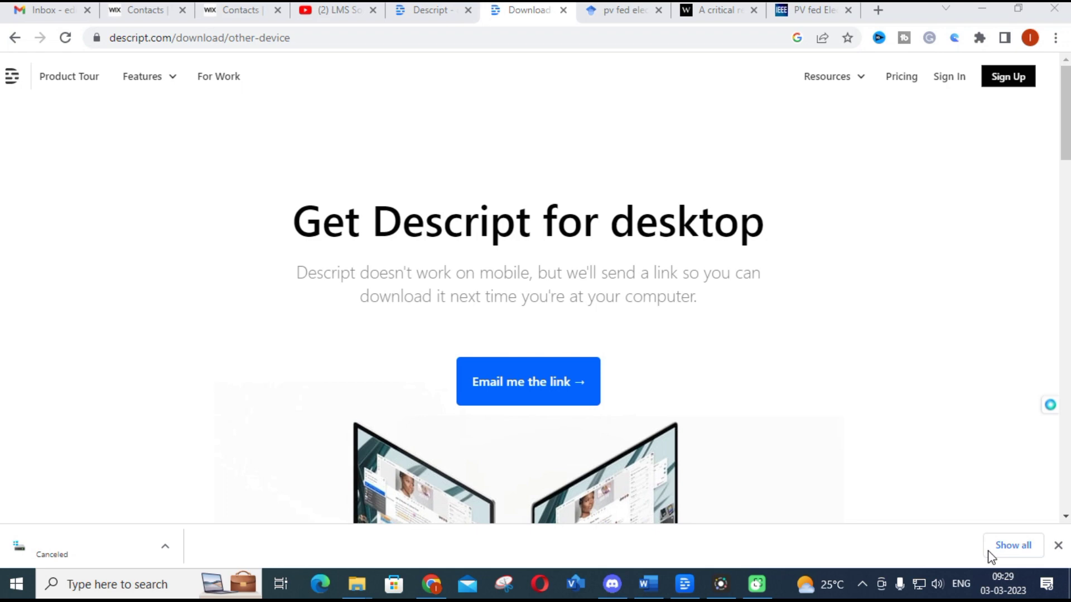
scroll(839, 458, down, 15)
scroll(546, 384, up, 4)
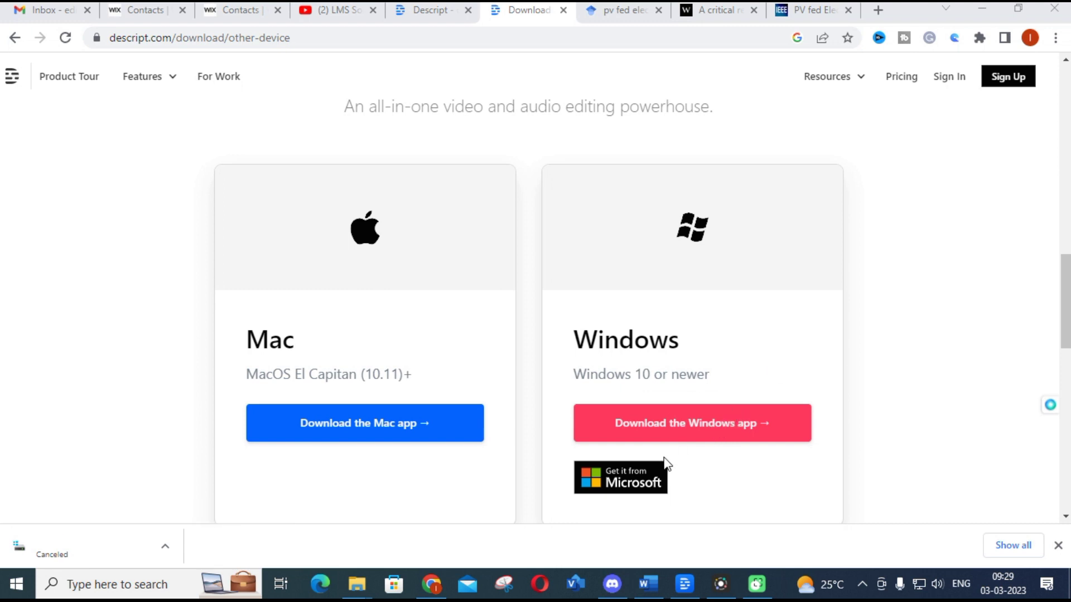
scroll(665, 463, up, 15)
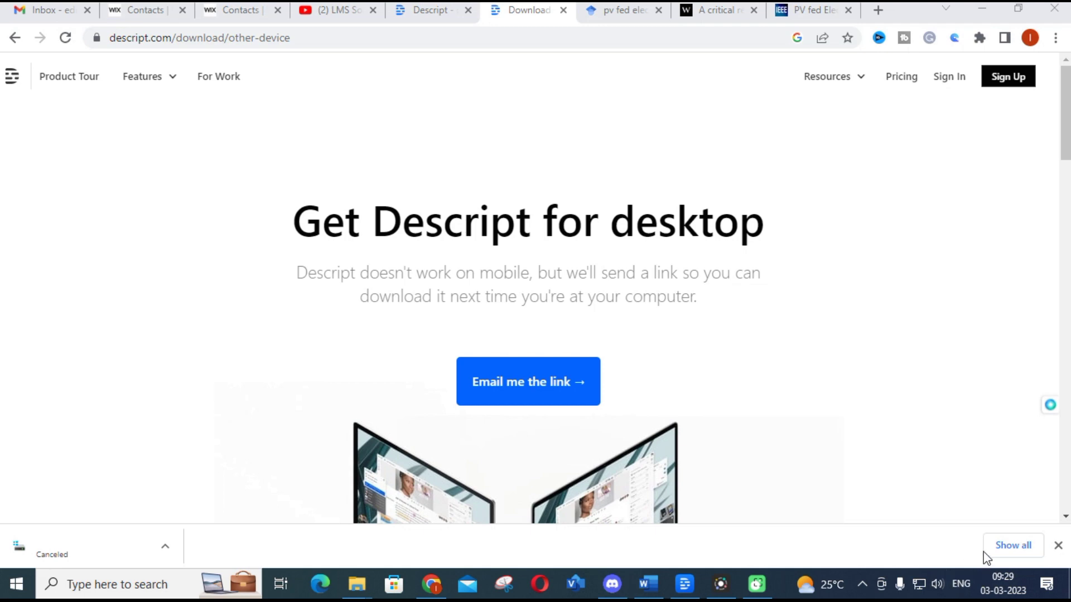
key(alt+Tab)
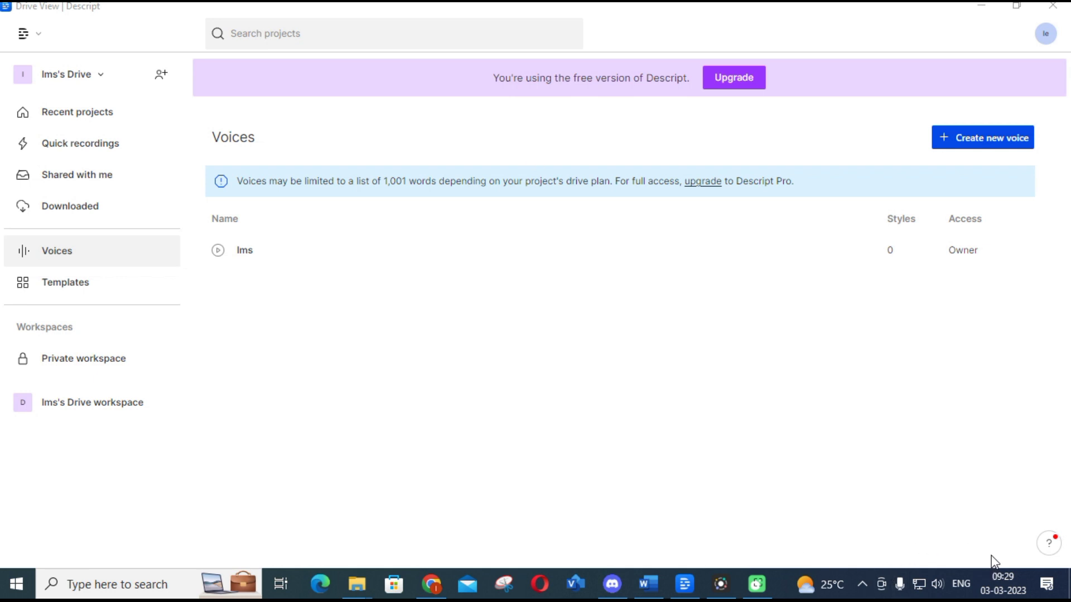
key(alt+Tab)
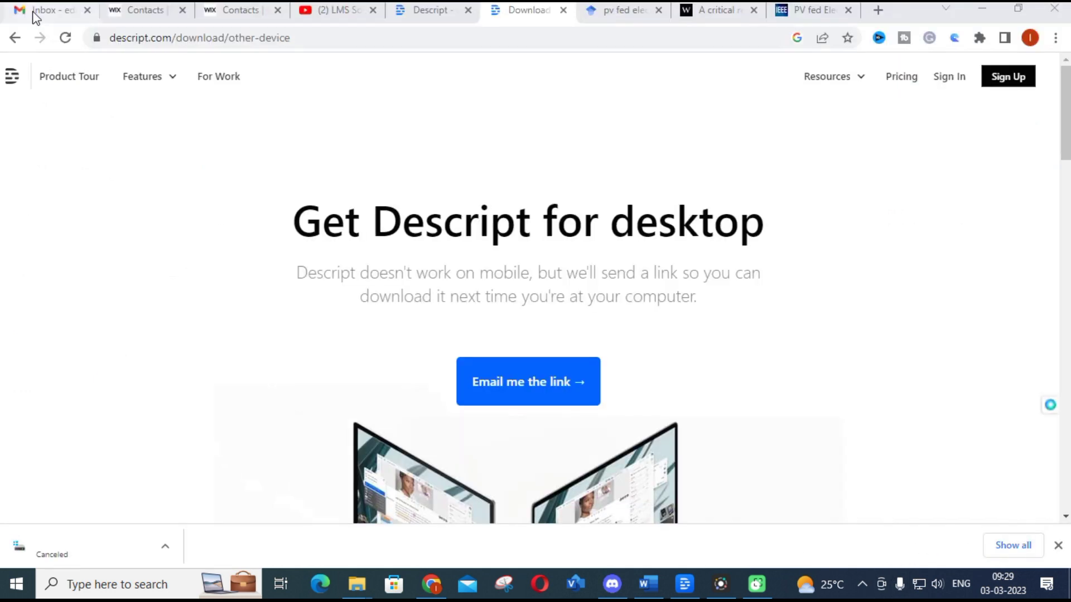
mouse_move(171, 94)
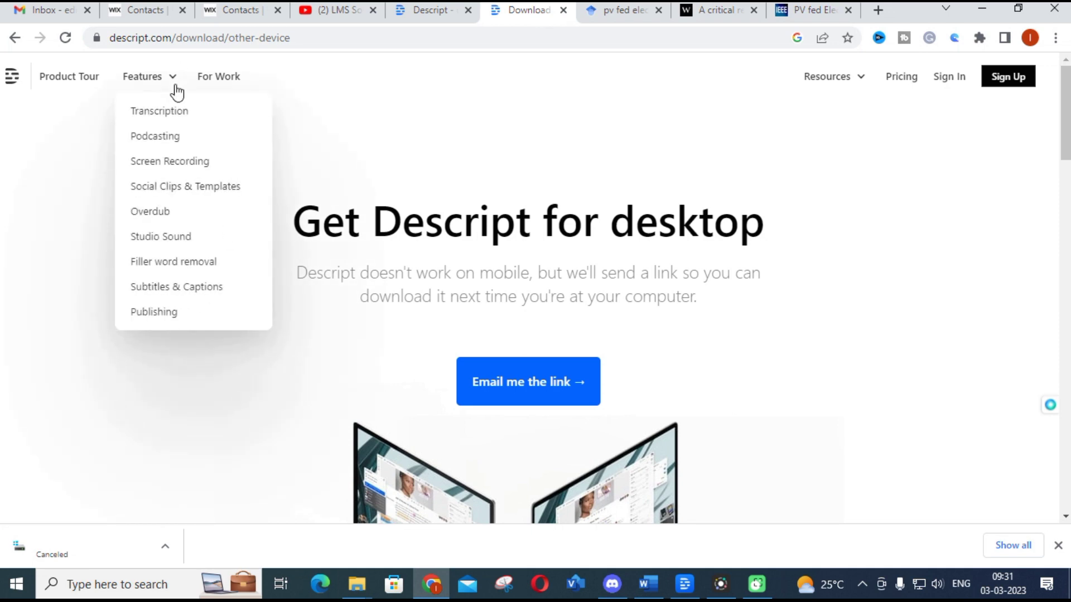
Open Descript's pricing page and examine the Free plan's key features.
click(903, 88)
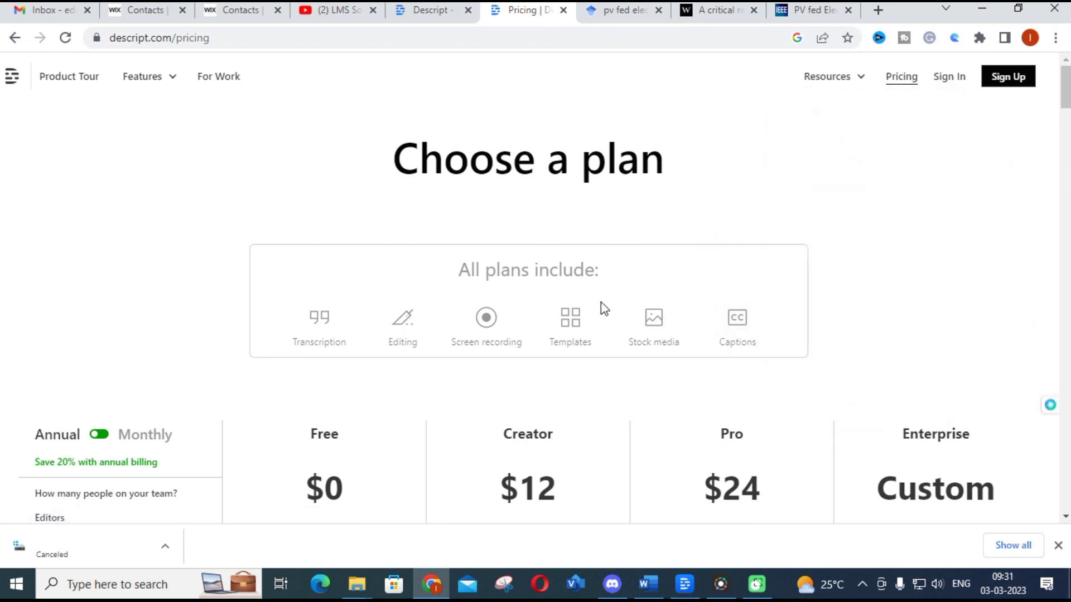
scroll(444, 308, down, 1)
scroll(424, 323, down, 2)
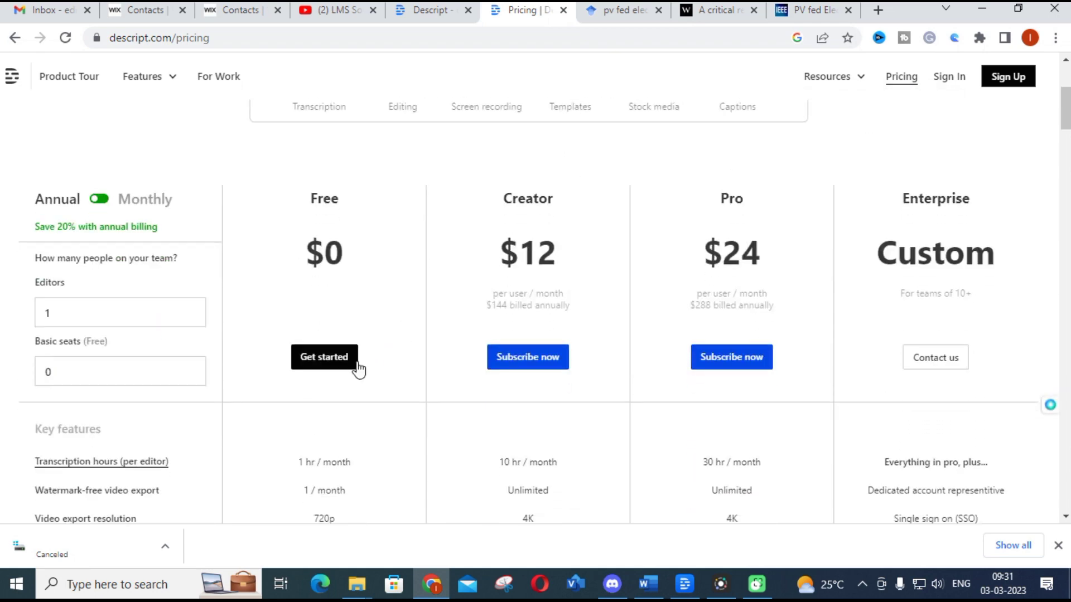
scroll(359, 366, down, 1)
scroll(354, 399, down, 3)
scroll(352, 396, up, 4)
scroll(681, 313, down, 1)
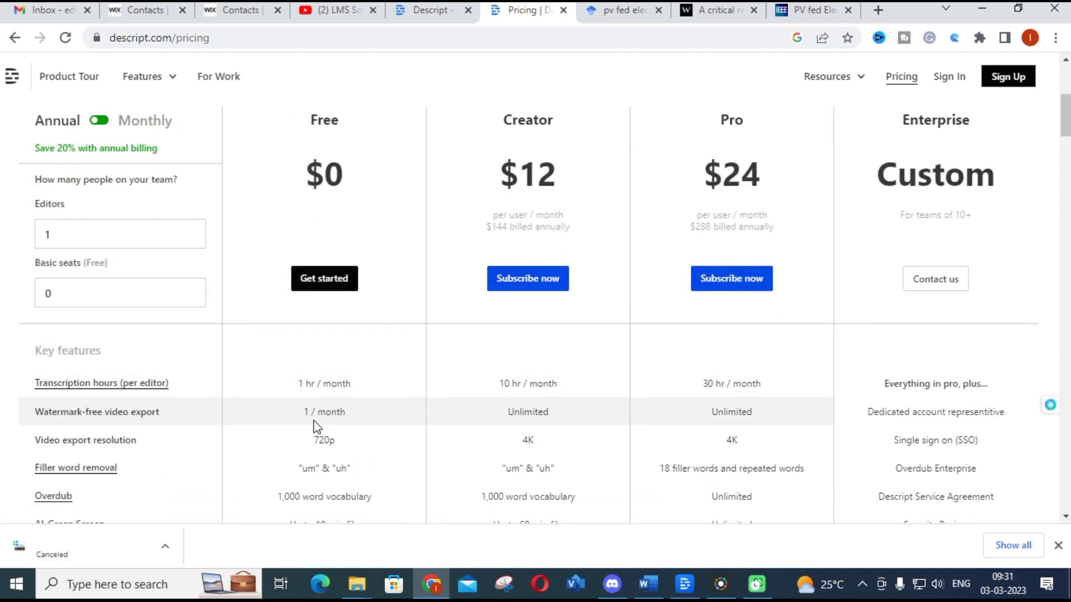
scroll(324, 443, down, 1)
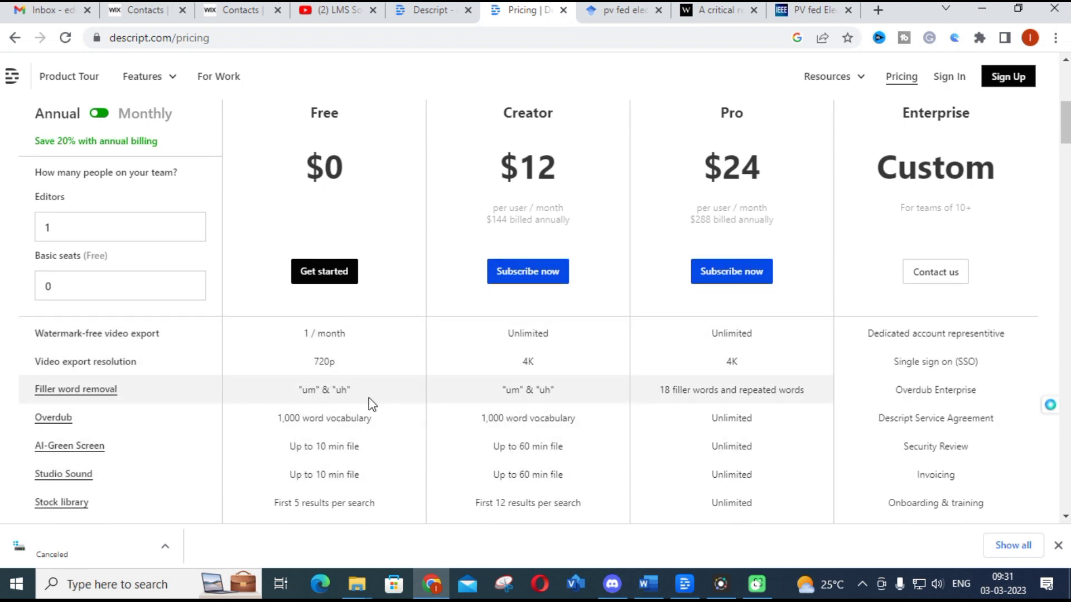
scroll(223, 420, down, 2)
scroll(234, 420, up, 2)
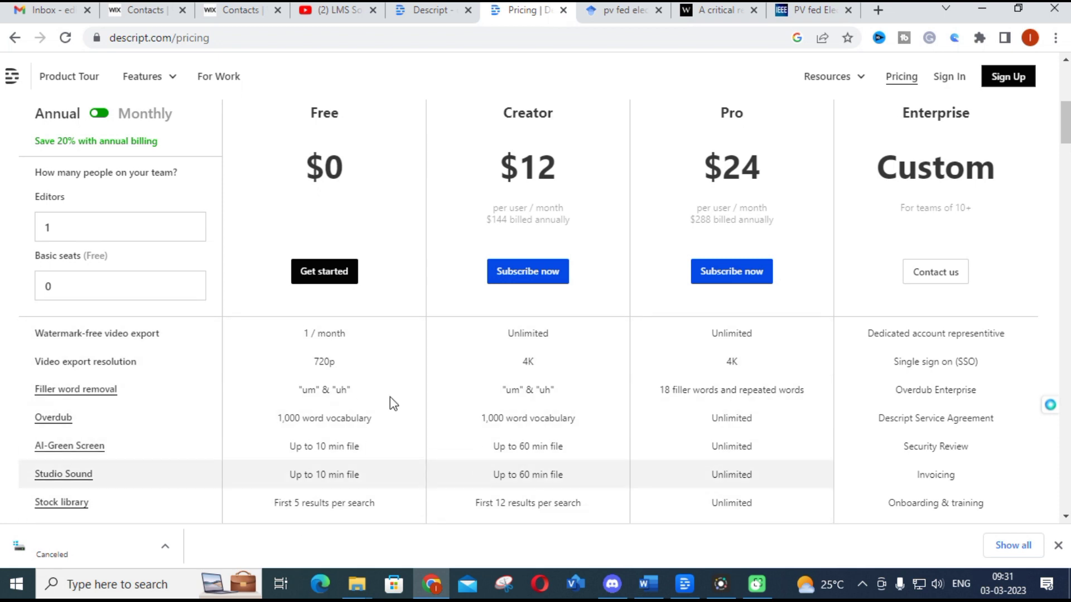
Compare the prices and key features of the Creator and Pro plans with the Free plan.
scroll(399, 379, up, 5)
scroll(403, 372, down, 3)
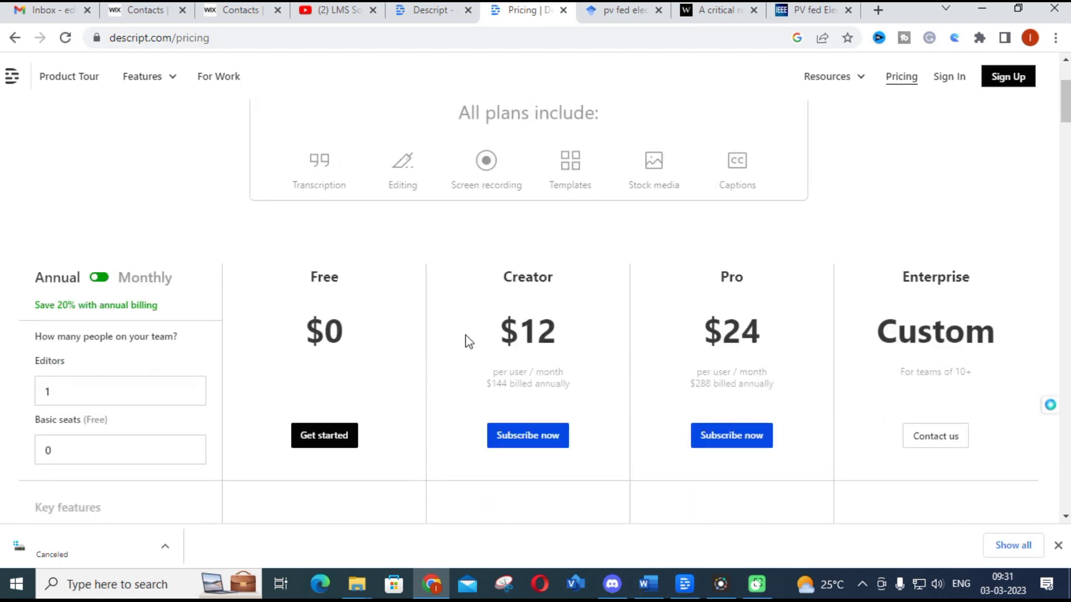
scroll(502, 318, down, 1)
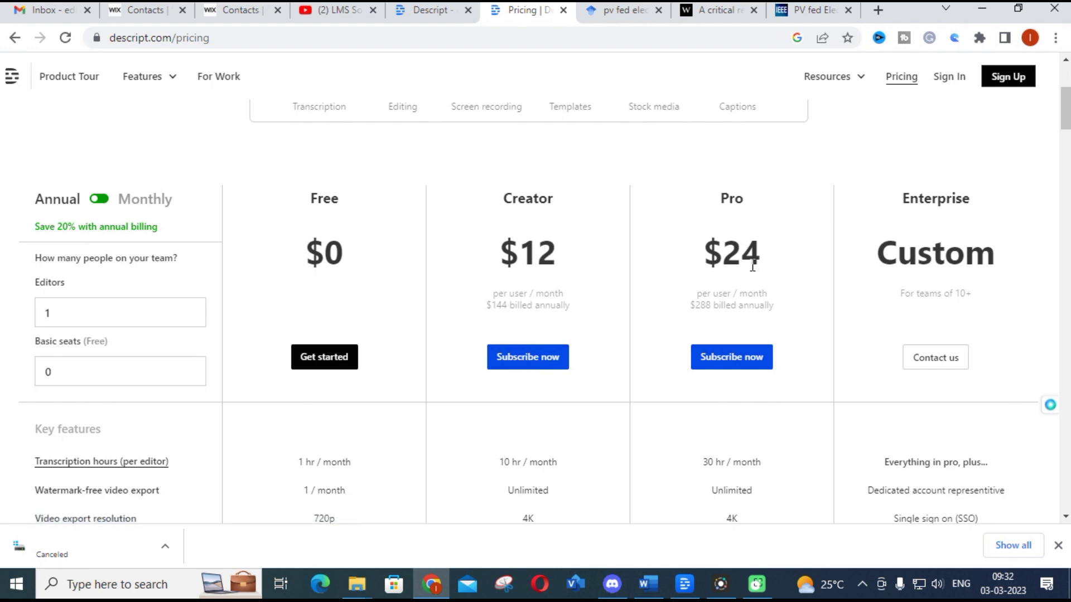
scroll(736, 257, down, 2)
scroll(715, 335, up, 2)
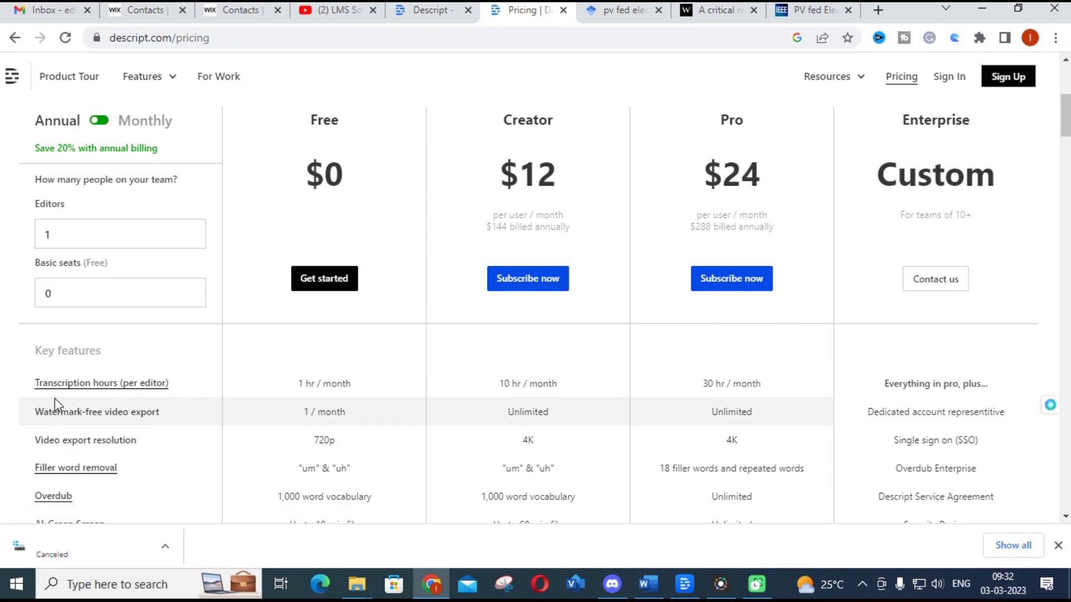
mouse_move(87, 386)
scroll(106, 381, down, 1)
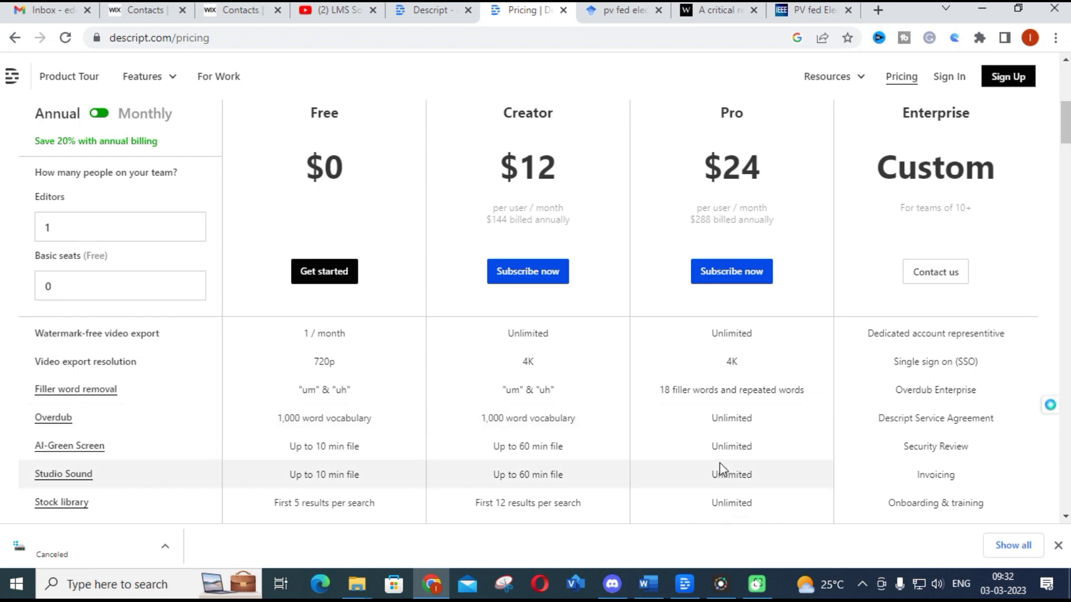
scroll(447, 432, up, 5)
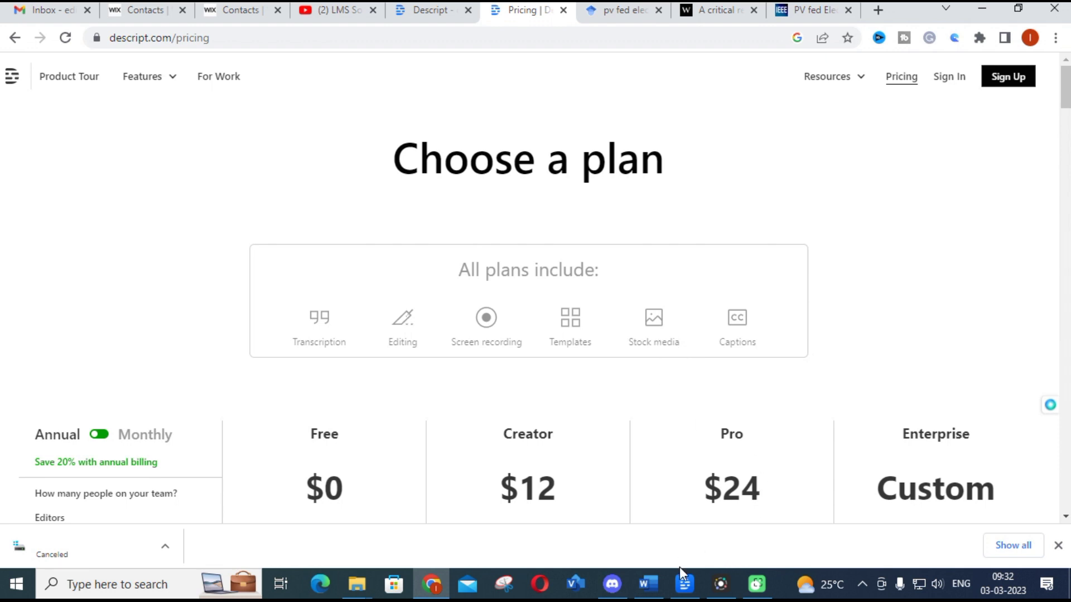
Switch to the Descript desktop app and view the dialog for creating a new Overdub voice without confirming it.
click(695, 596)
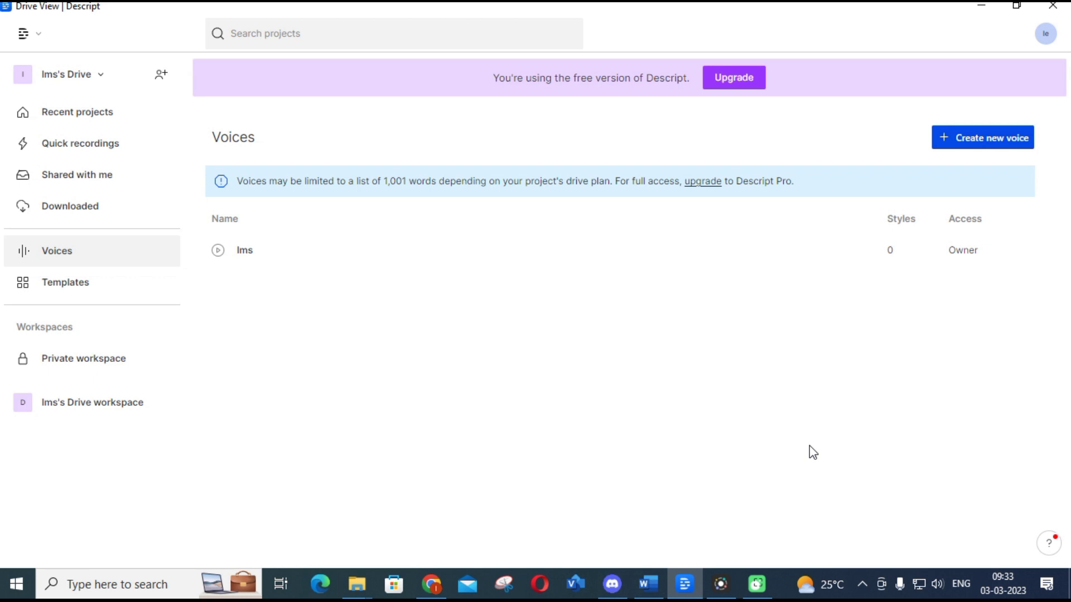
click(968, 146)
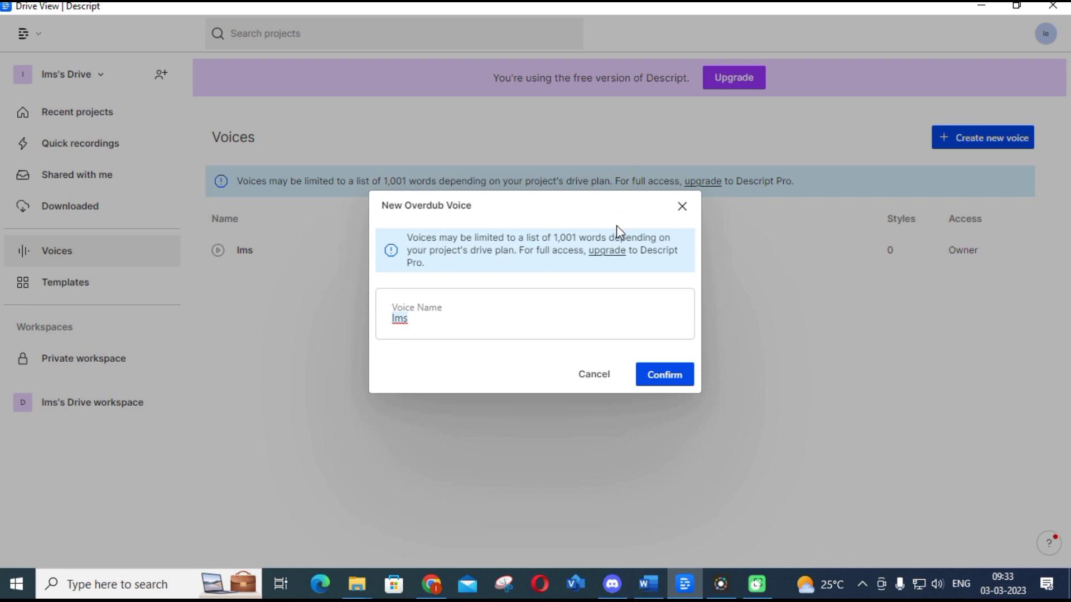
click(682, 208)
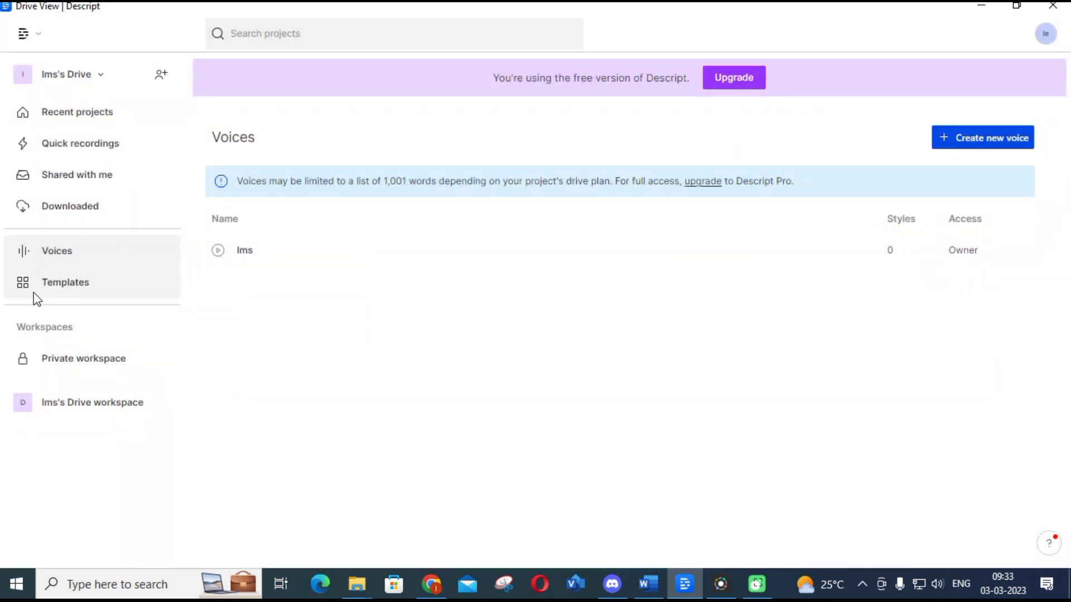
Create a new project from the recent projects view and start writing its script with "Hello friends".
click(62, 119)
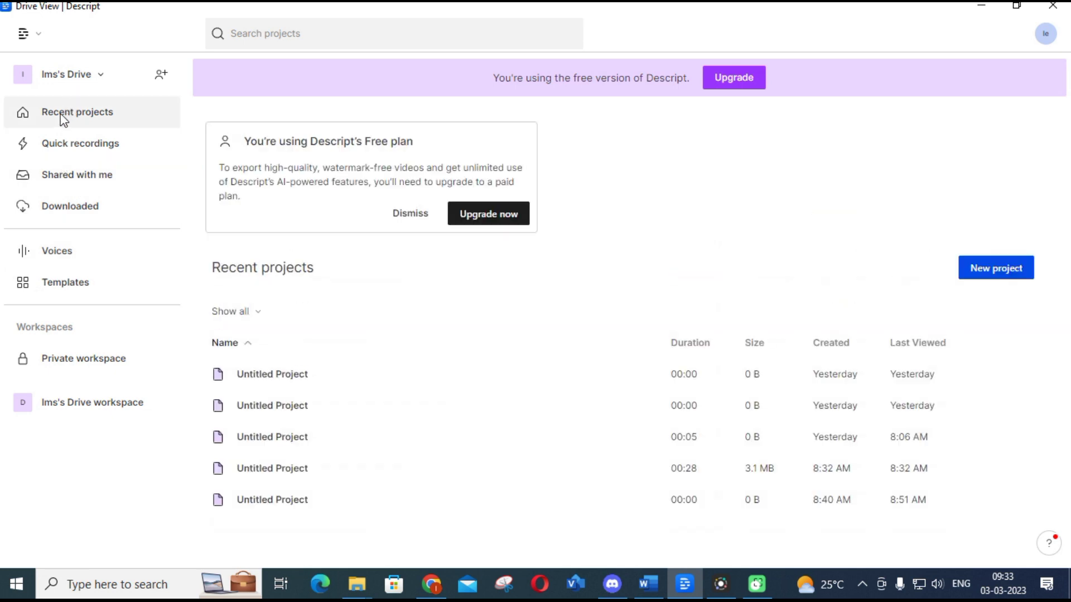
key(ctrl+n)
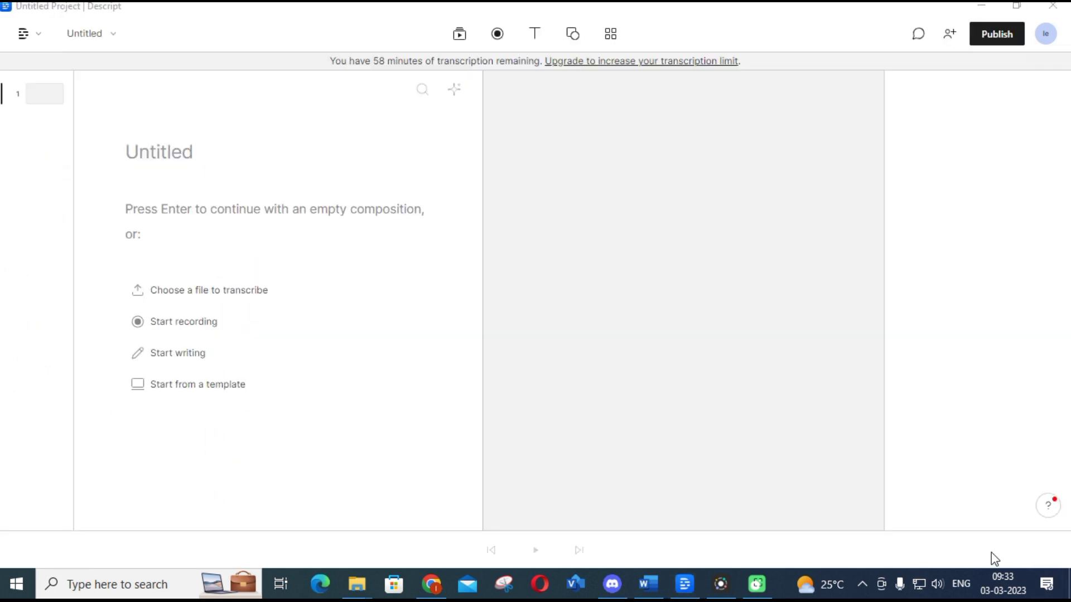
click(178, 354)
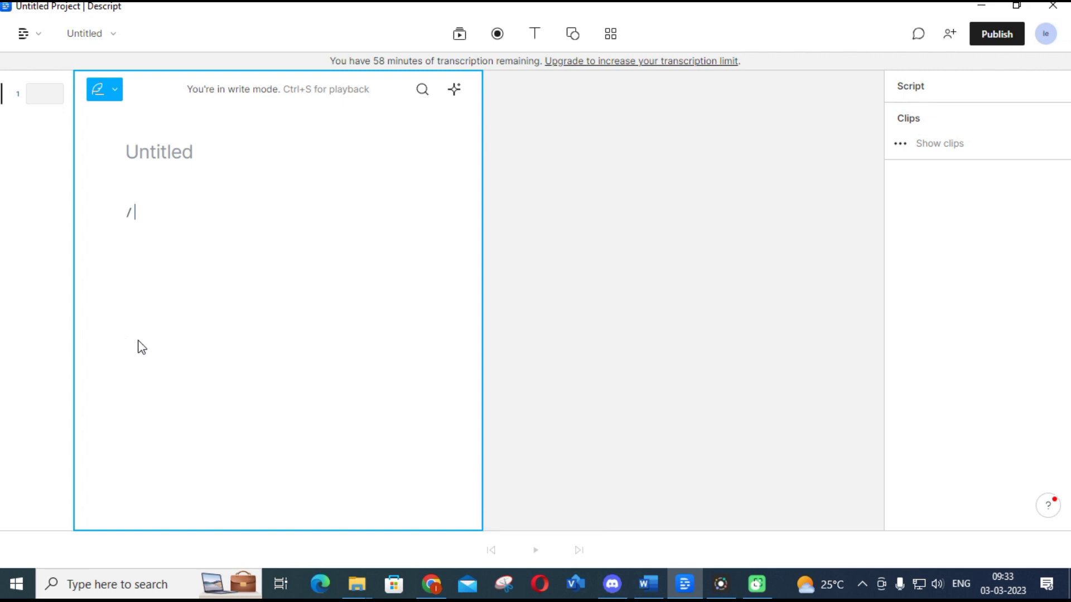
text(Hello )
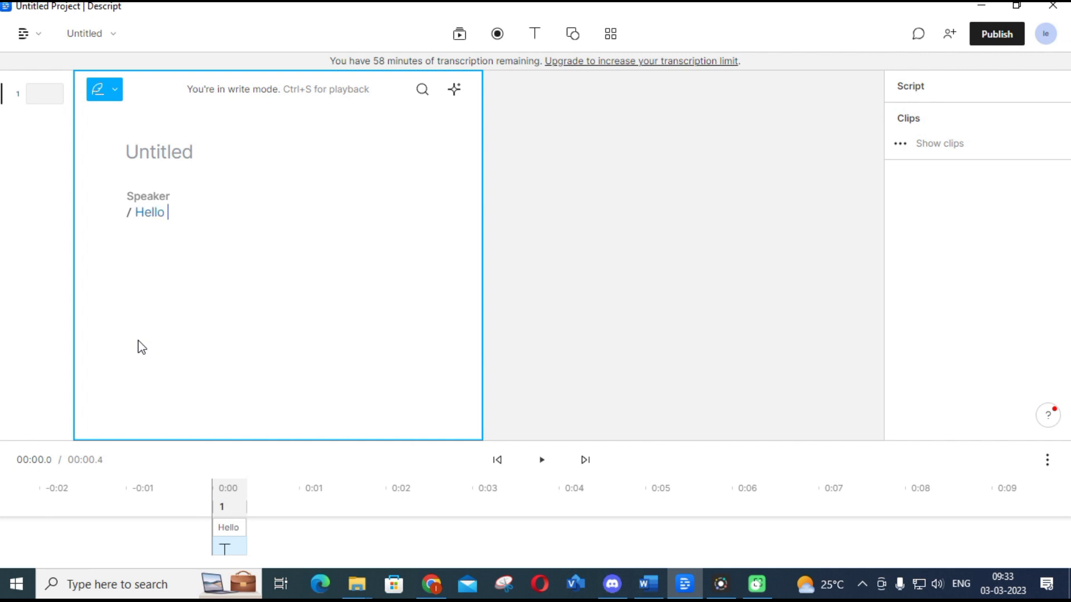
text(friencs)
key(BackSpace)
key(BackSpace)
text(ds)
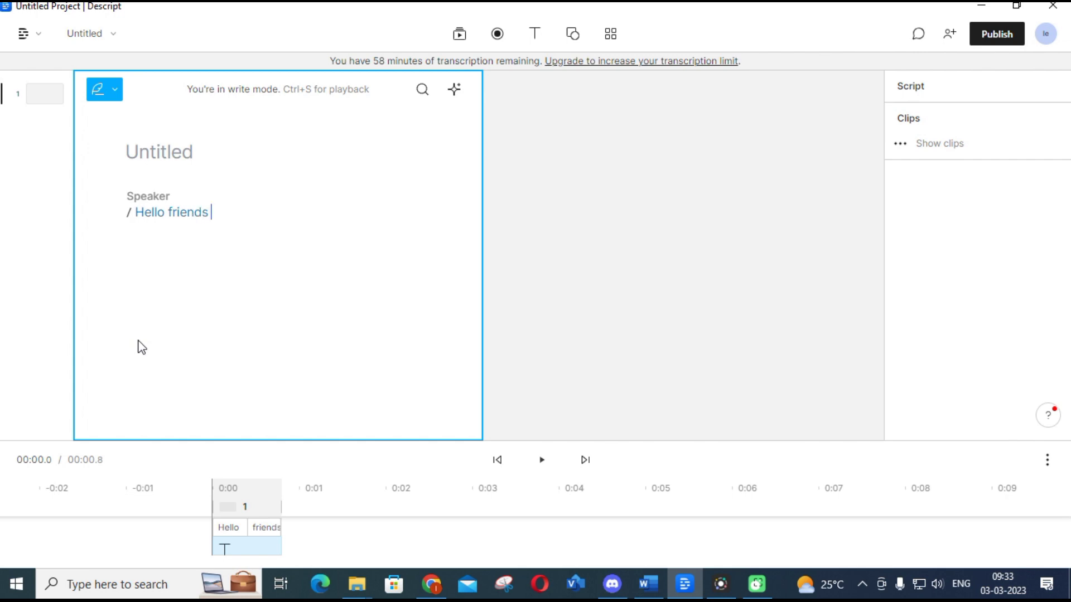
Switch to Word and copy the first paragraph under the BASICS OF PV heading.
click(648, 584)
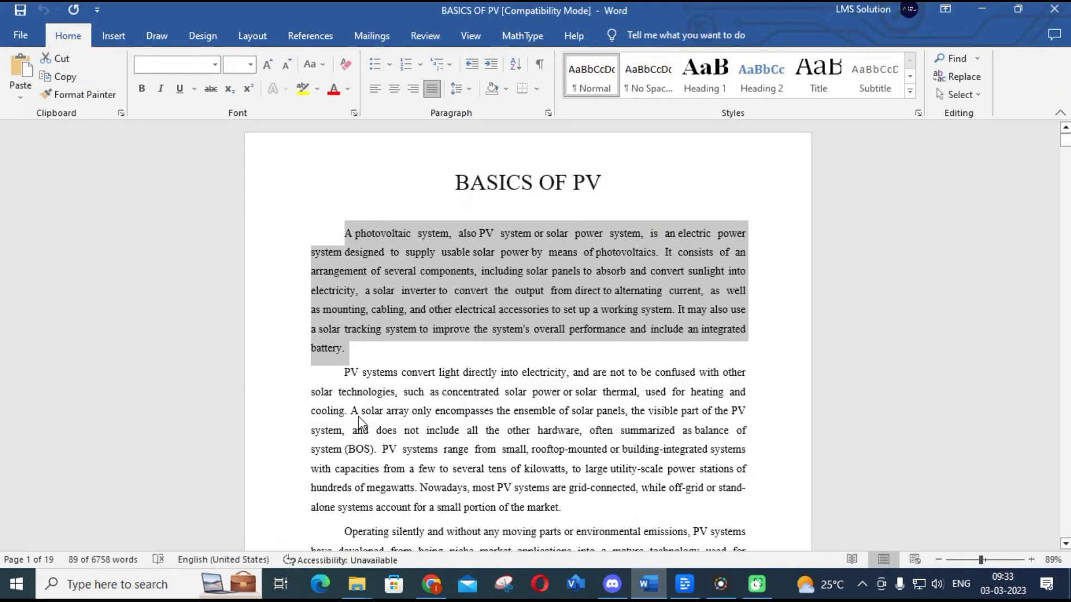
click(345, 234)
drag(345, 235, 371, 355)
key(ctrl+c)
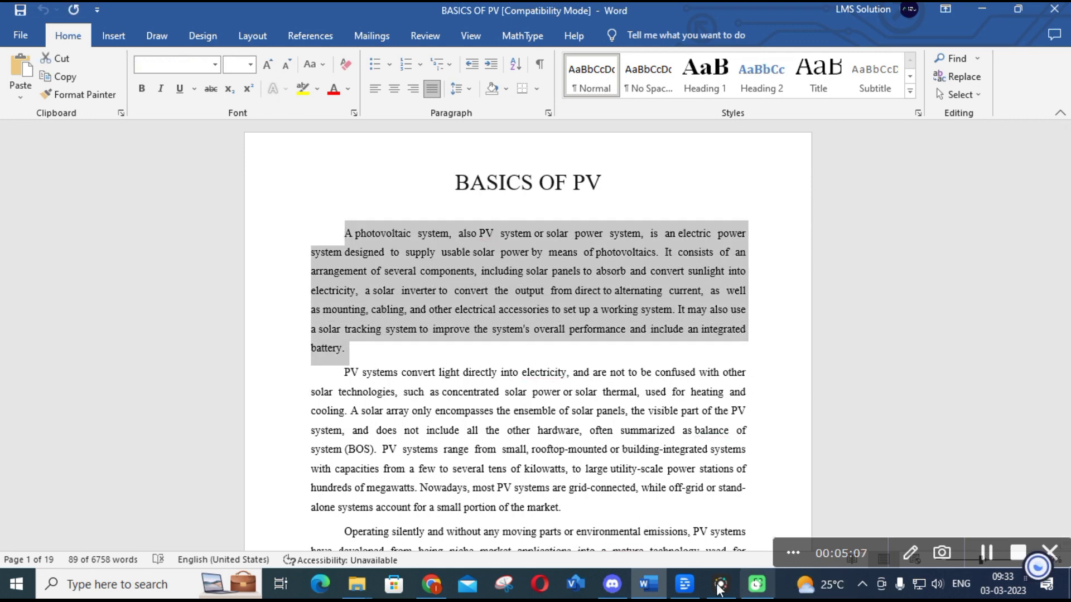
Switch back to Descript and paste the copied photovoltaic system paragraph after "Hello friends" in the script.
click(689, 589)
click(244, 231)
key(ctrl+v)
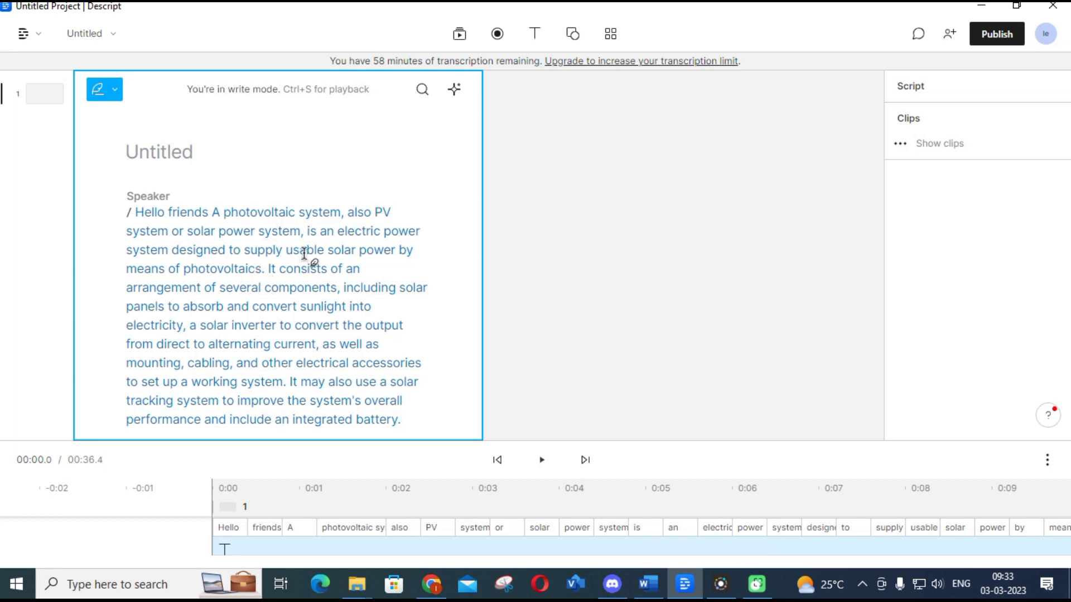
scroll(298, 262, down, 1)
scroll(298, 269, up, 1)
scroll(391, 240, down, 1)
click(249, 401)
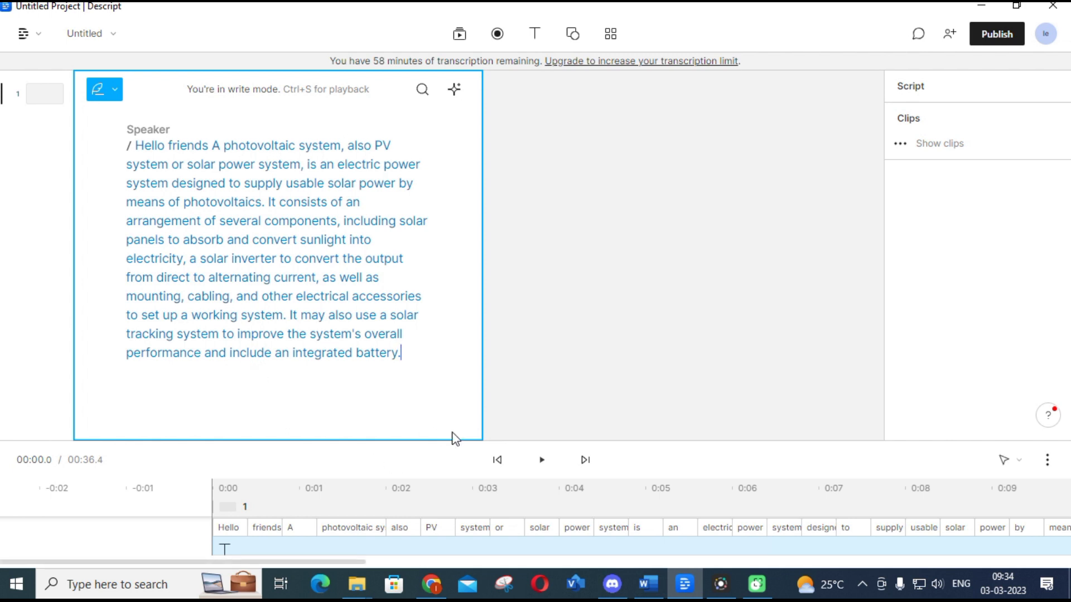
Assign the stock voice Don as the speaker of the script.
click(139, 134)
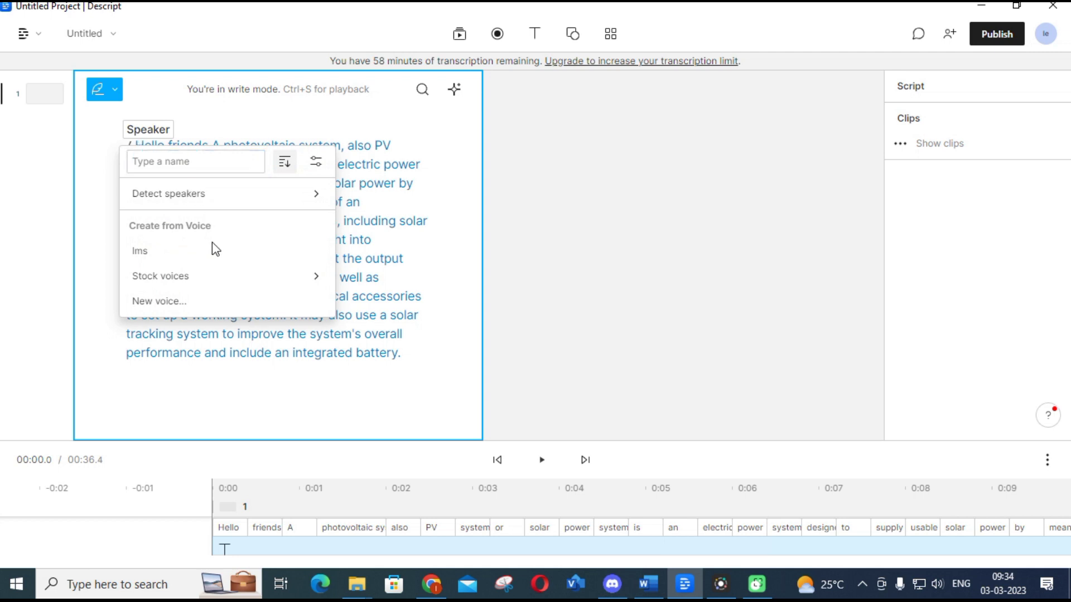
mouse_move(211, 286)
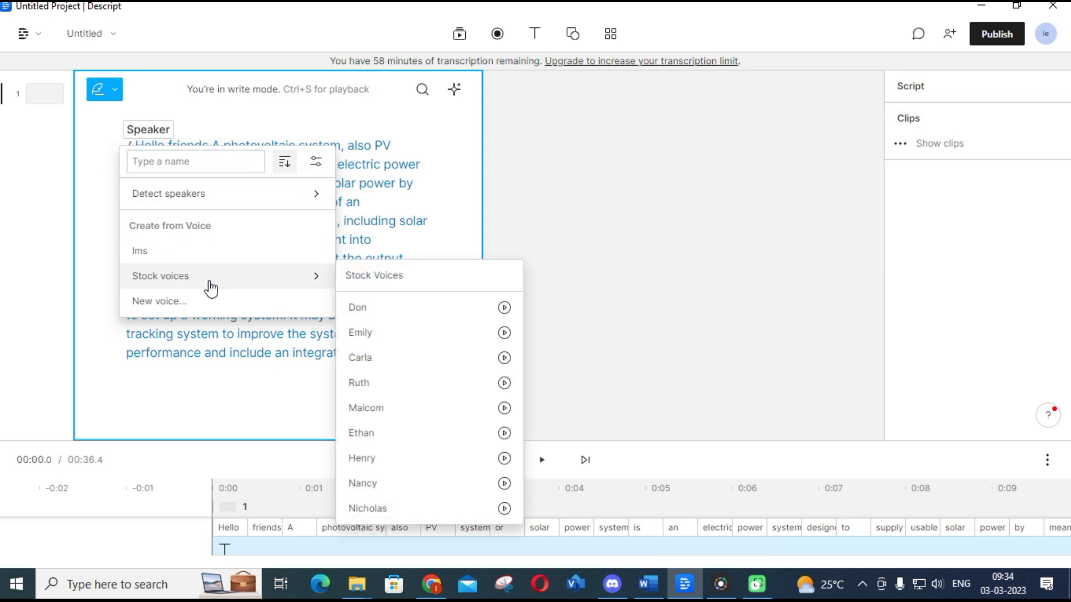
click(398, 323)
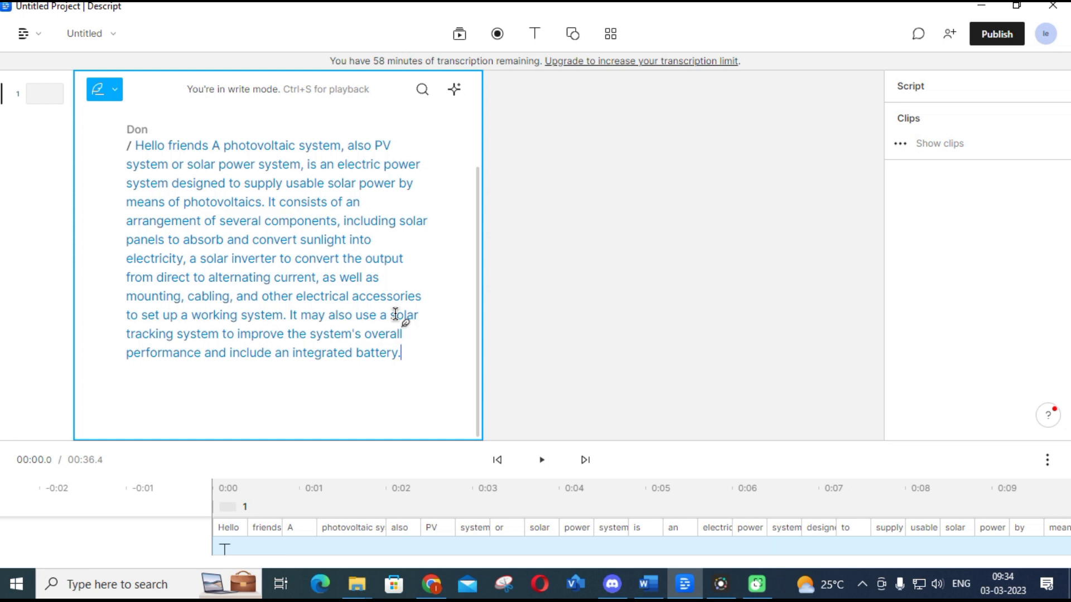
Play back the script's narration in the assigned stock voice from the beginning.
click(539, 462)
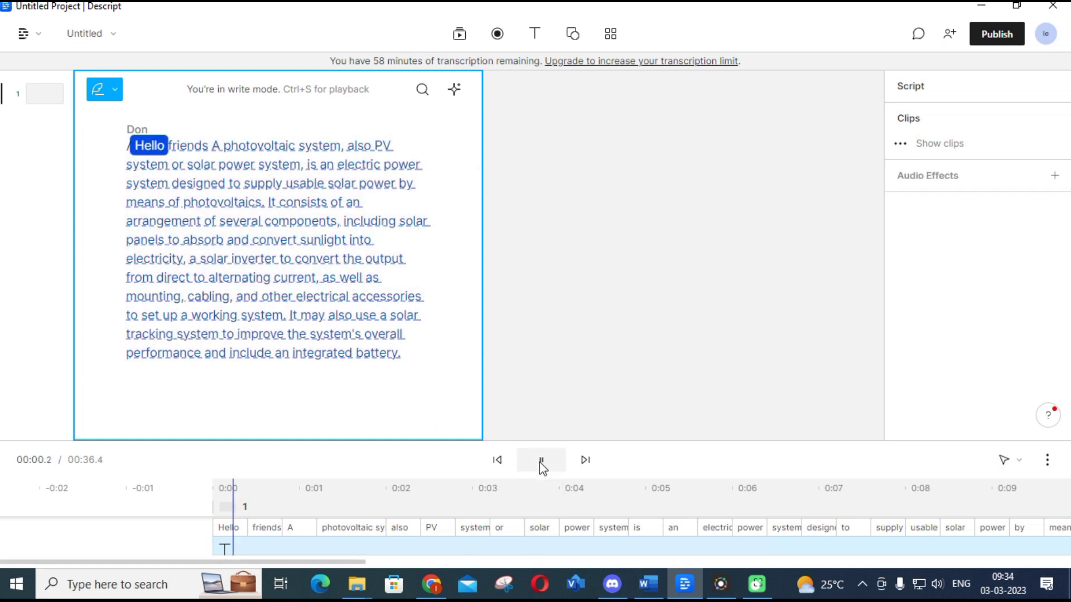
click(540, 462)
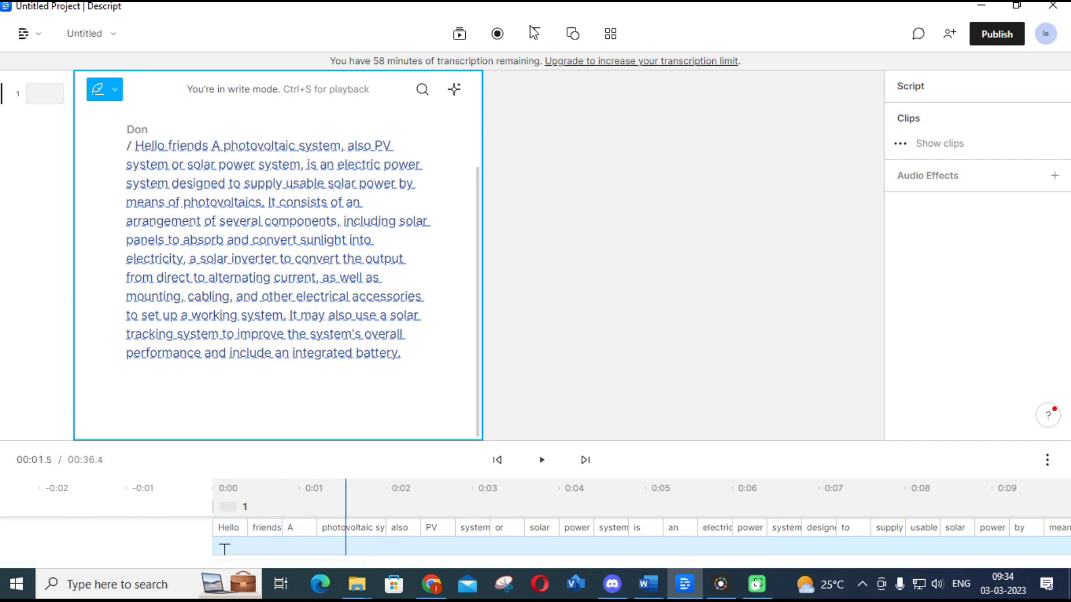
click(496, 33)
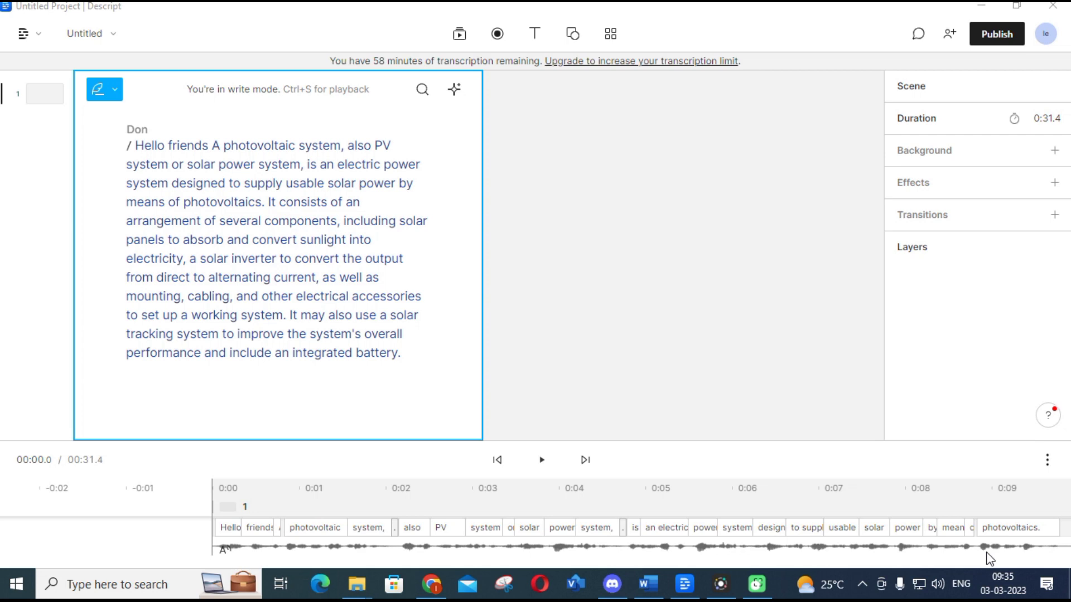
click(539, 467)
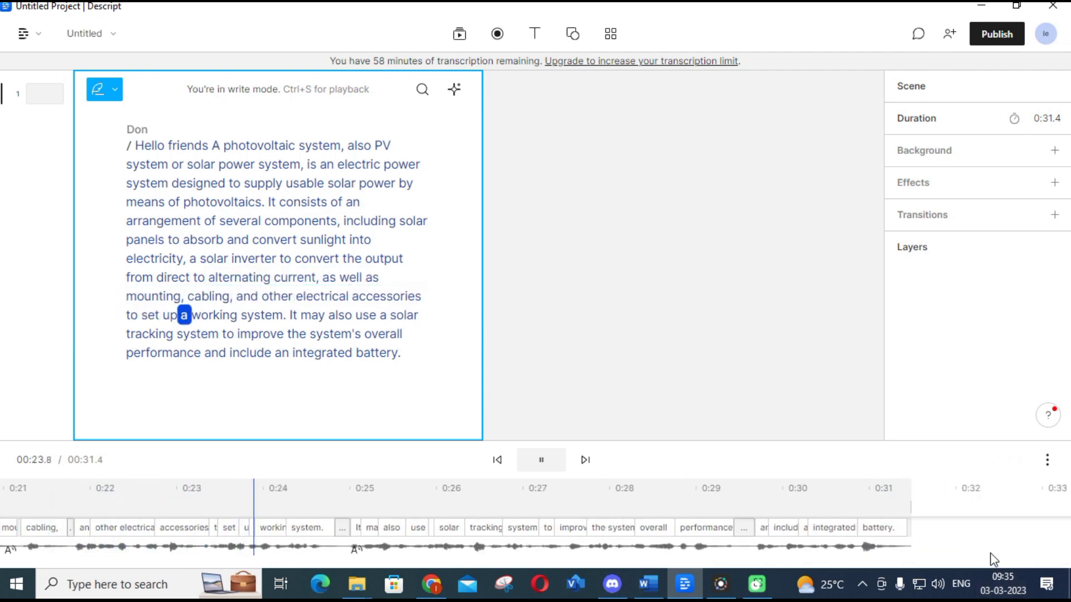
Pause the narration, then preview the stock voice Don and look through the available stock voices and Don's emotional styles.
click(544, 463)
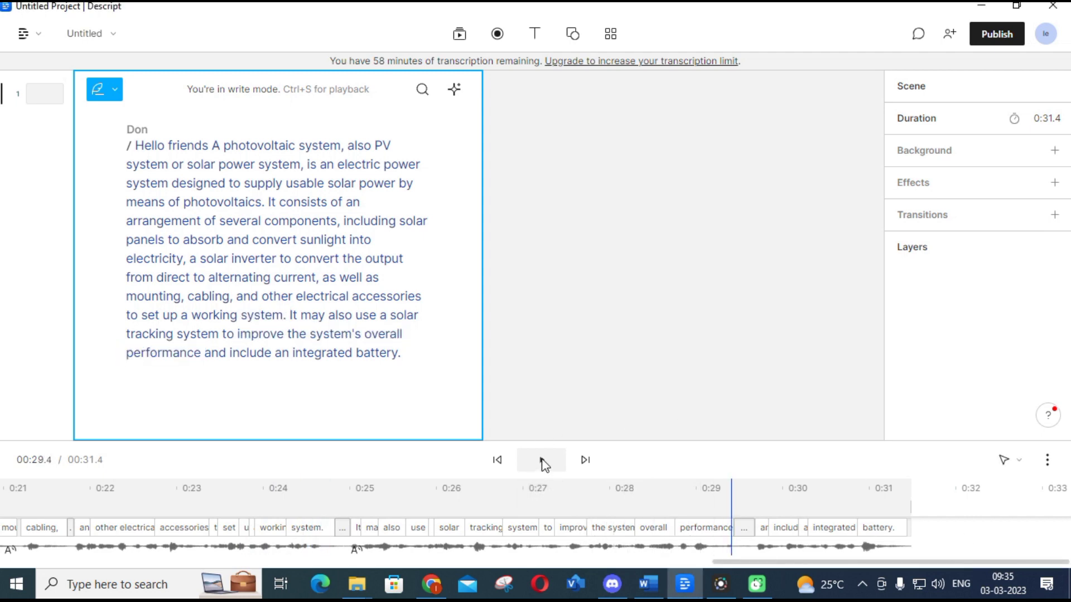
key(ctrl+a)
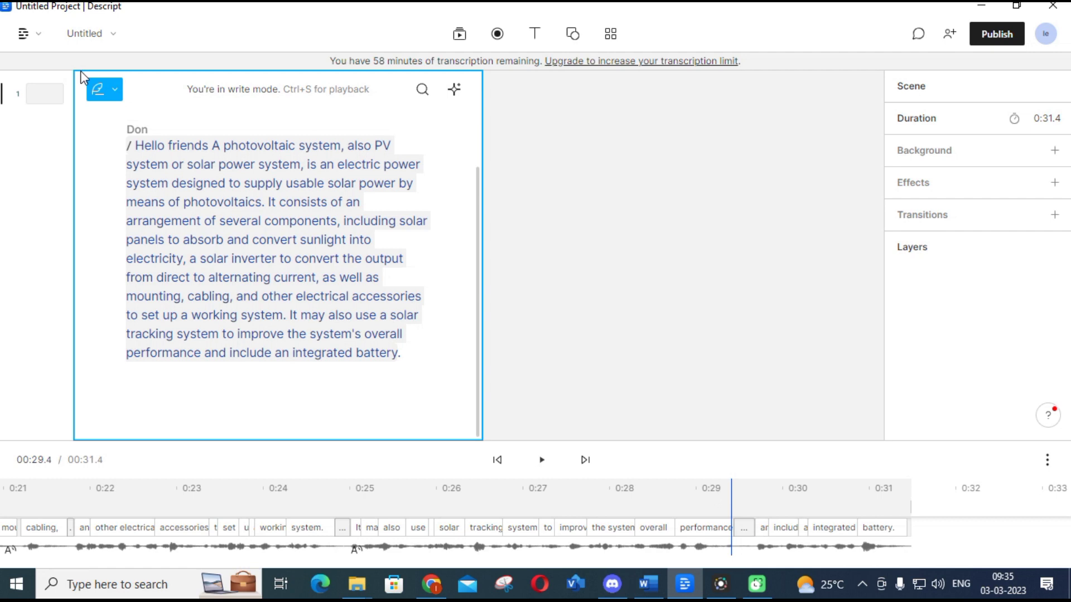
click(136, 129)
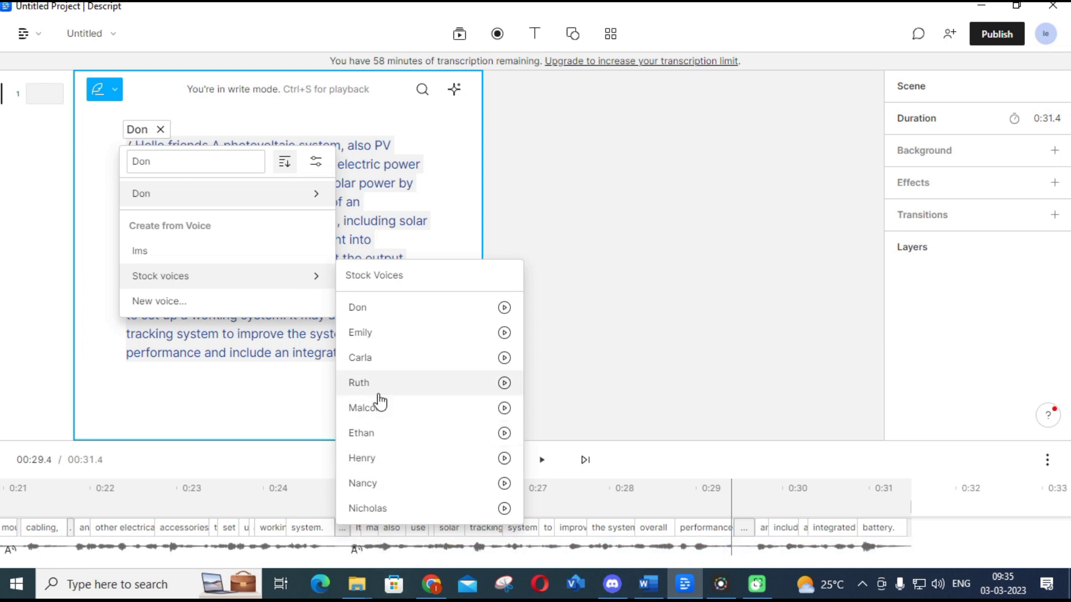
click(504, 308)
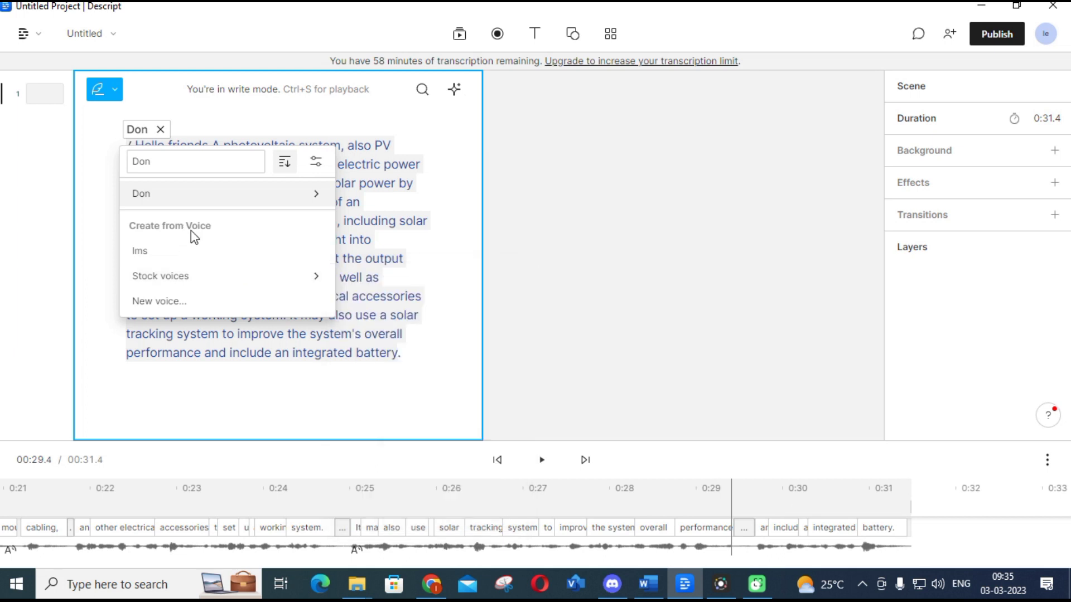
mouse_move(277, 196)
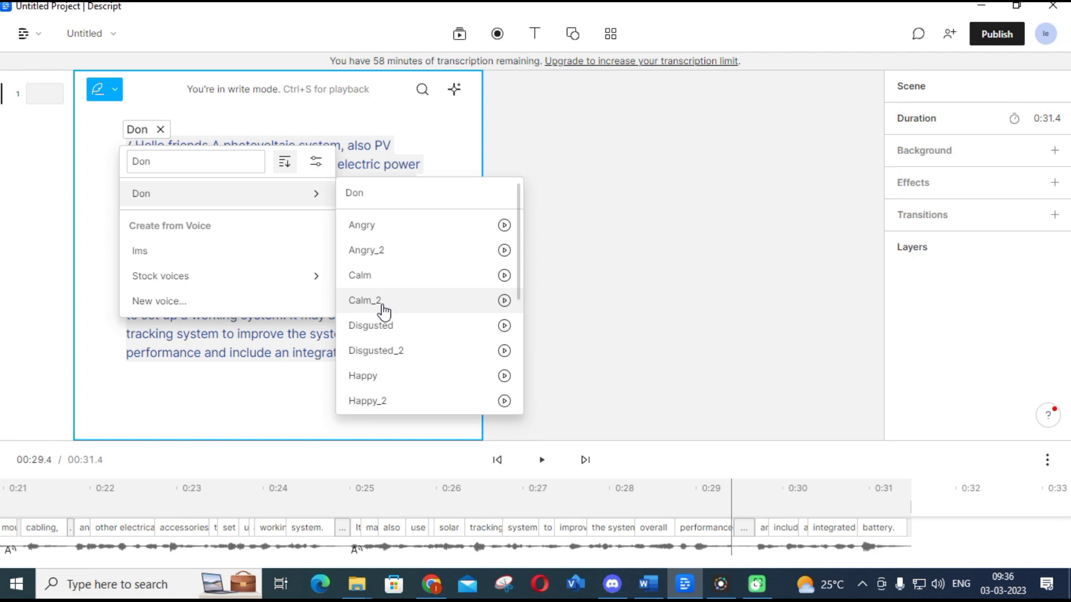
mouse_move(301, 279)
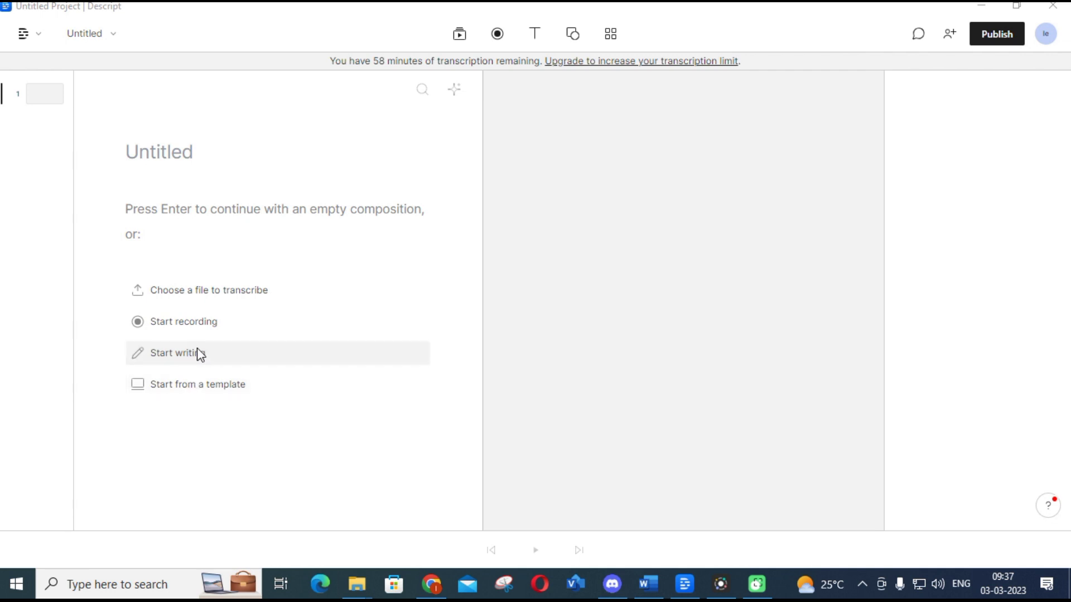
Record an audio-only microphone narration of about 39 seconds into the new project's script and review its transcript.
click(195, 326)
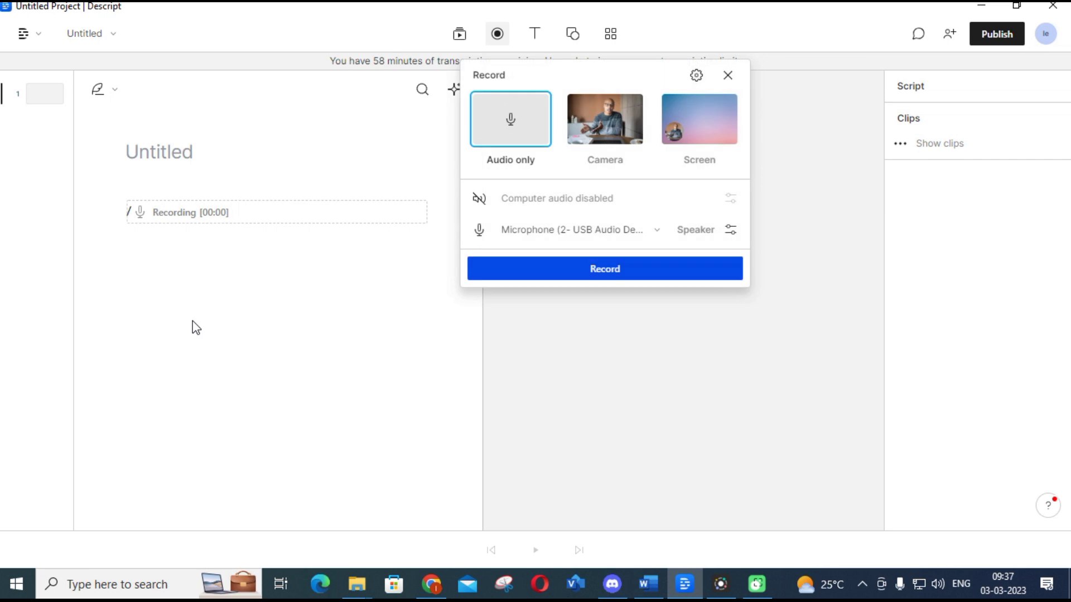
click(625, 275)
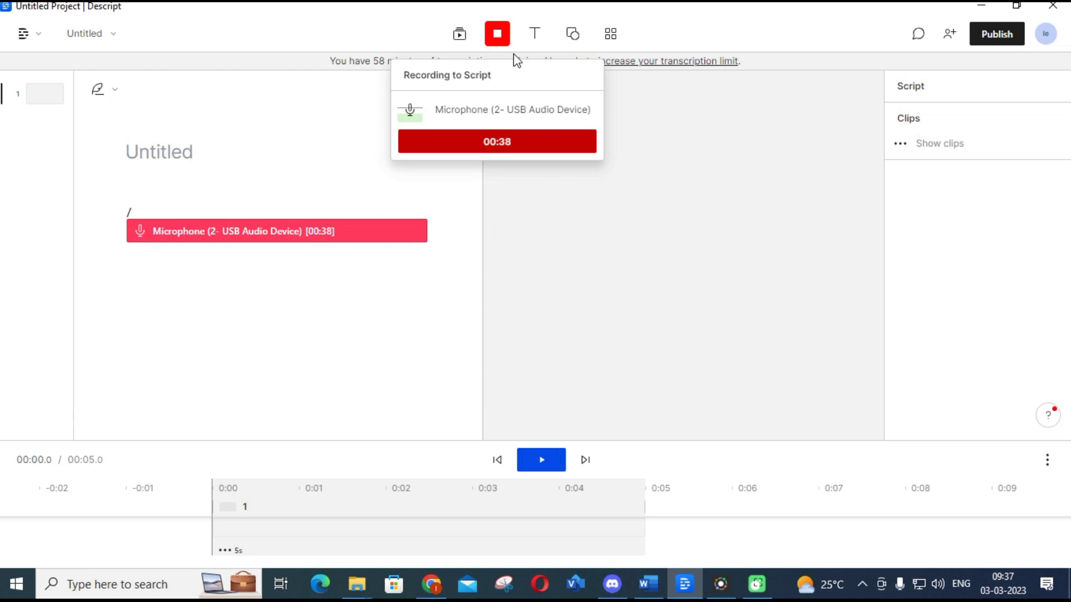
click(498, 34)
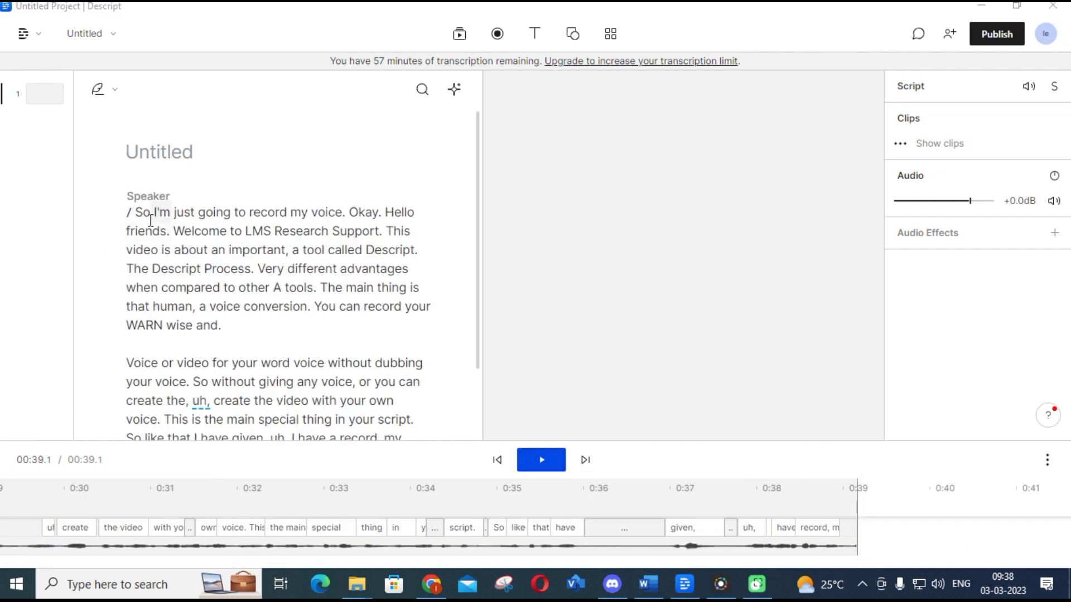
scroll(149, 224, down, 1)
scroll(149, 224, down, 1)
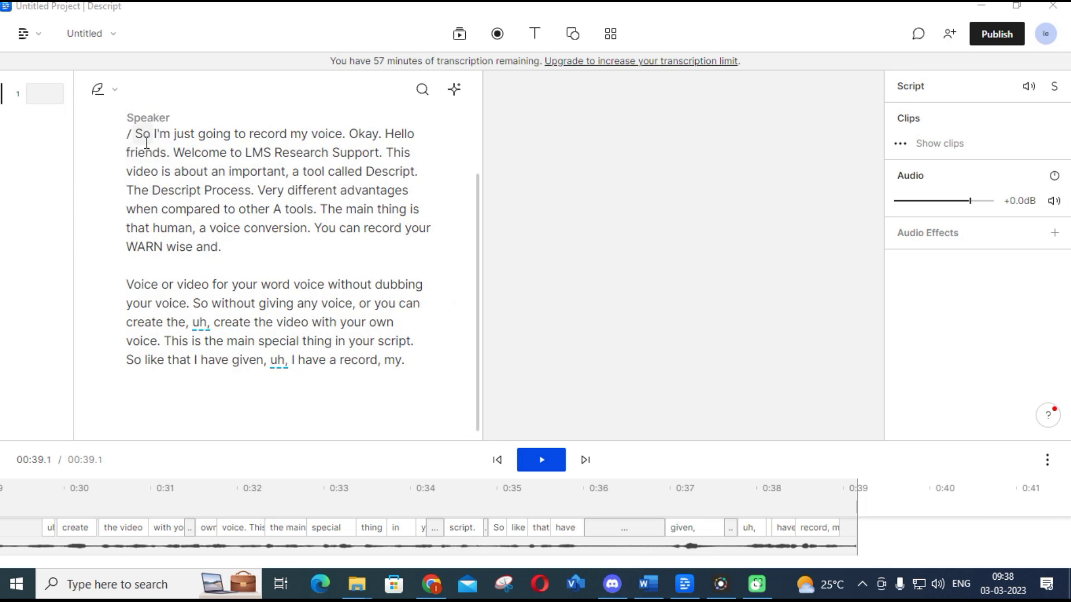
scroll(152, 161, up, 2)
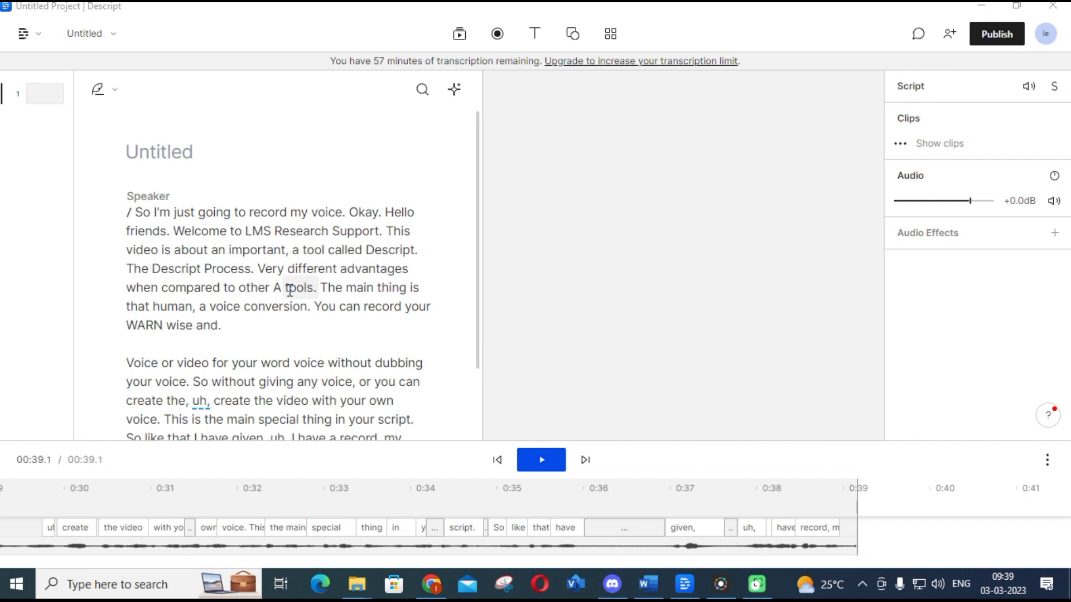
Return to the drive view, create another new project and start it in write mode.
click(39, 36)
click(39, 80)
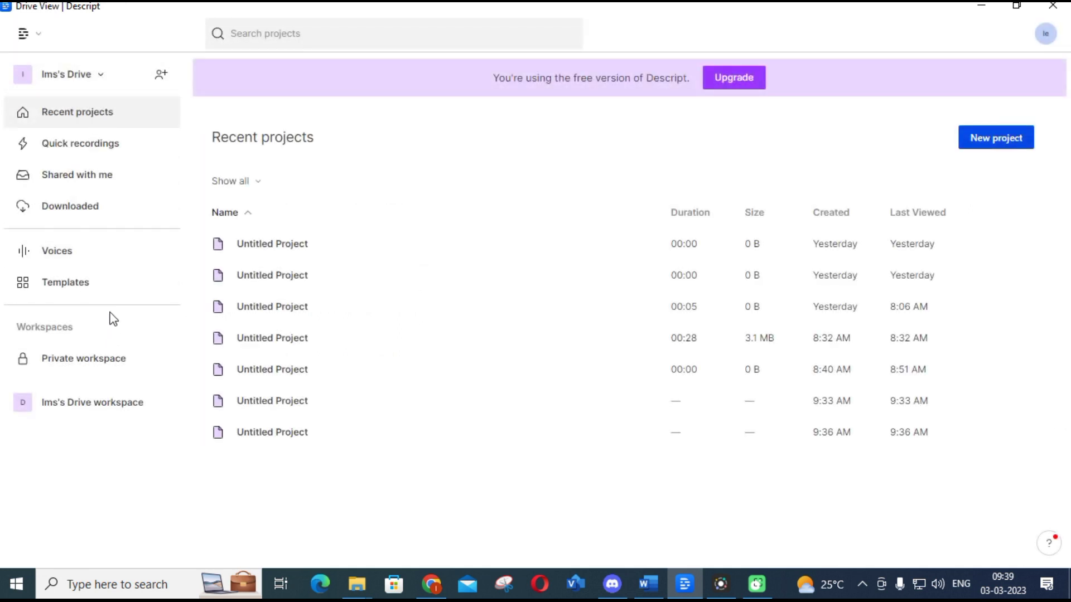
click(997, 140)
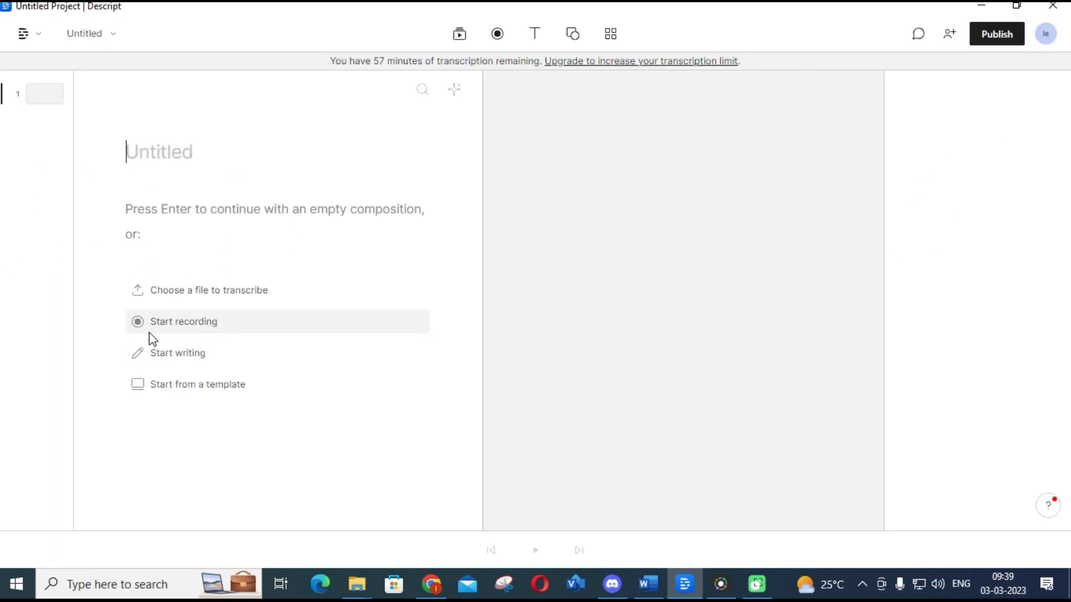
click(168, 359)
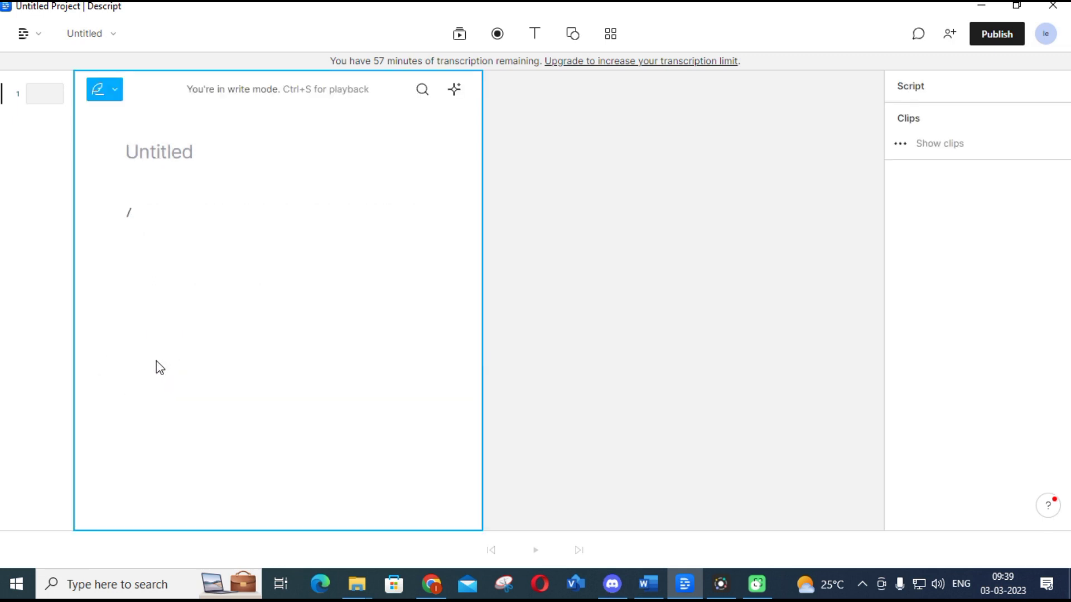
Fill the script with the copied paragraph beginning "PV systems convert light directly into electricity" and open its speaker options.
text(/ dhshhrt)
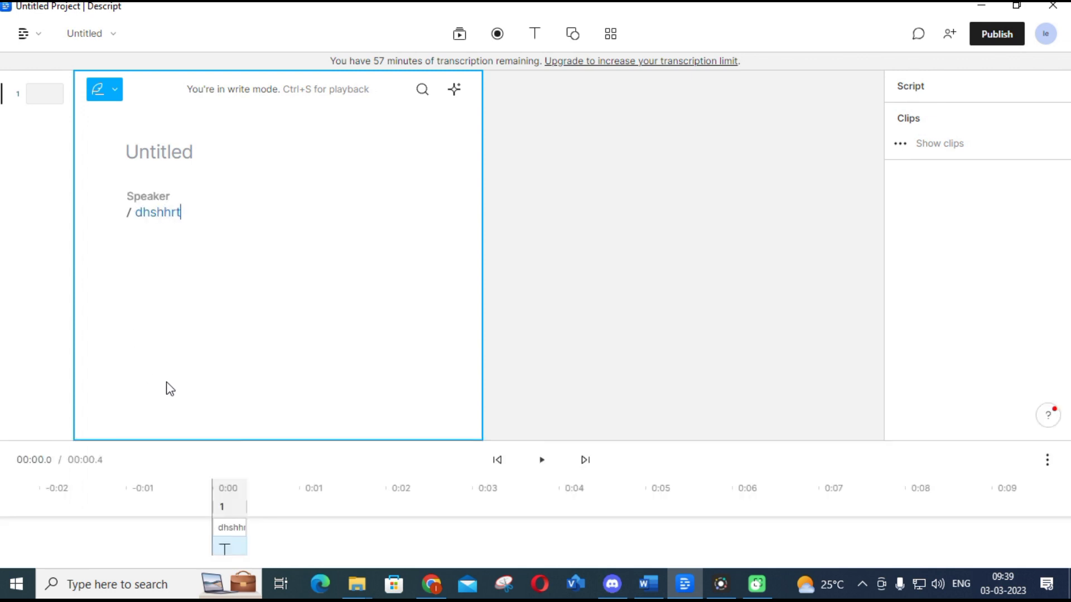
key(ctrl+v)
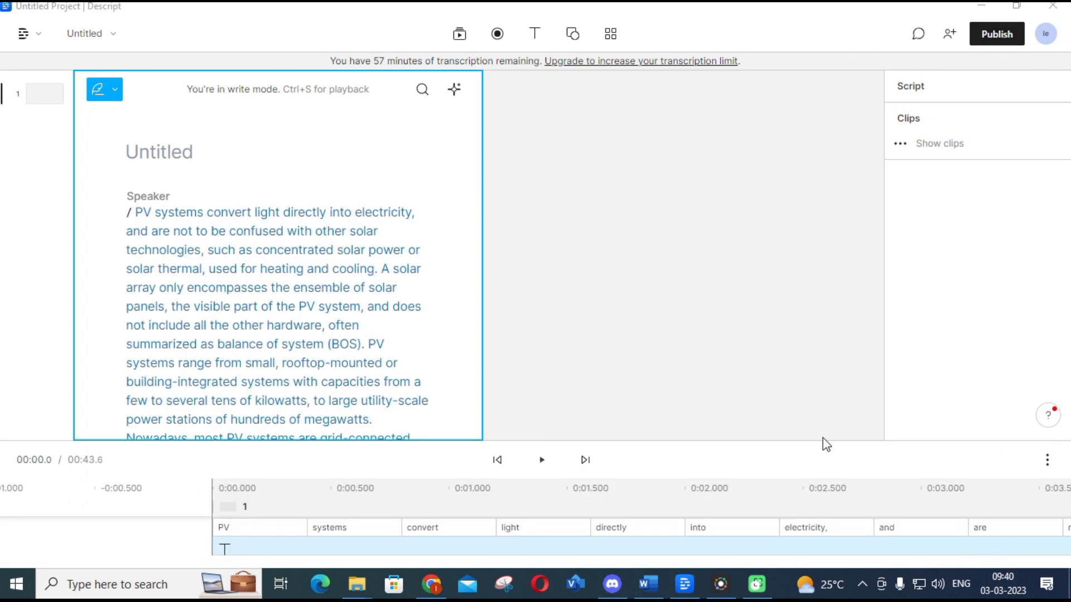
click(159, 198)
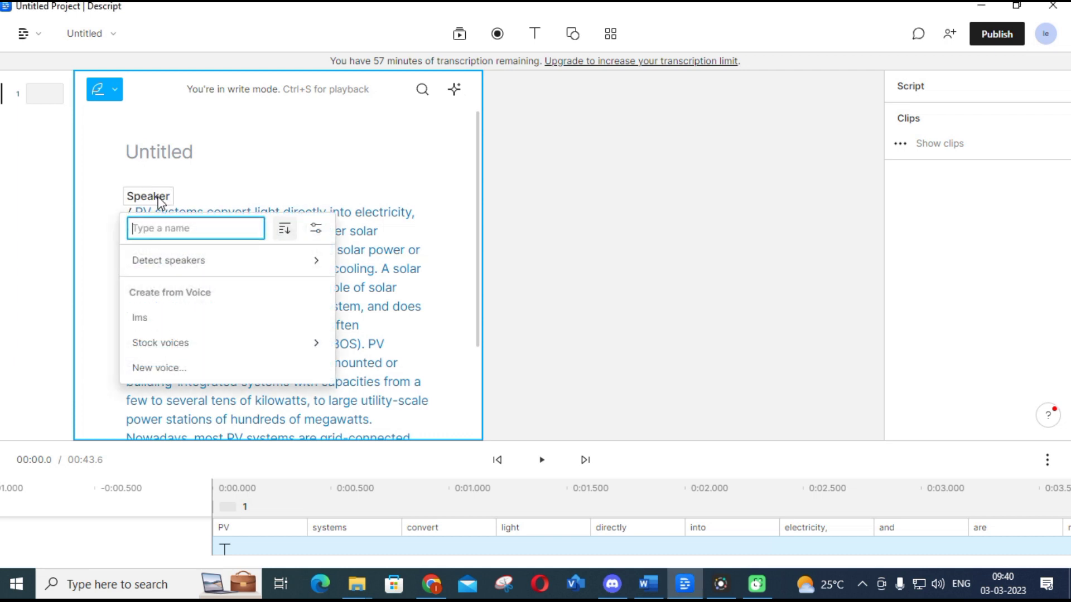